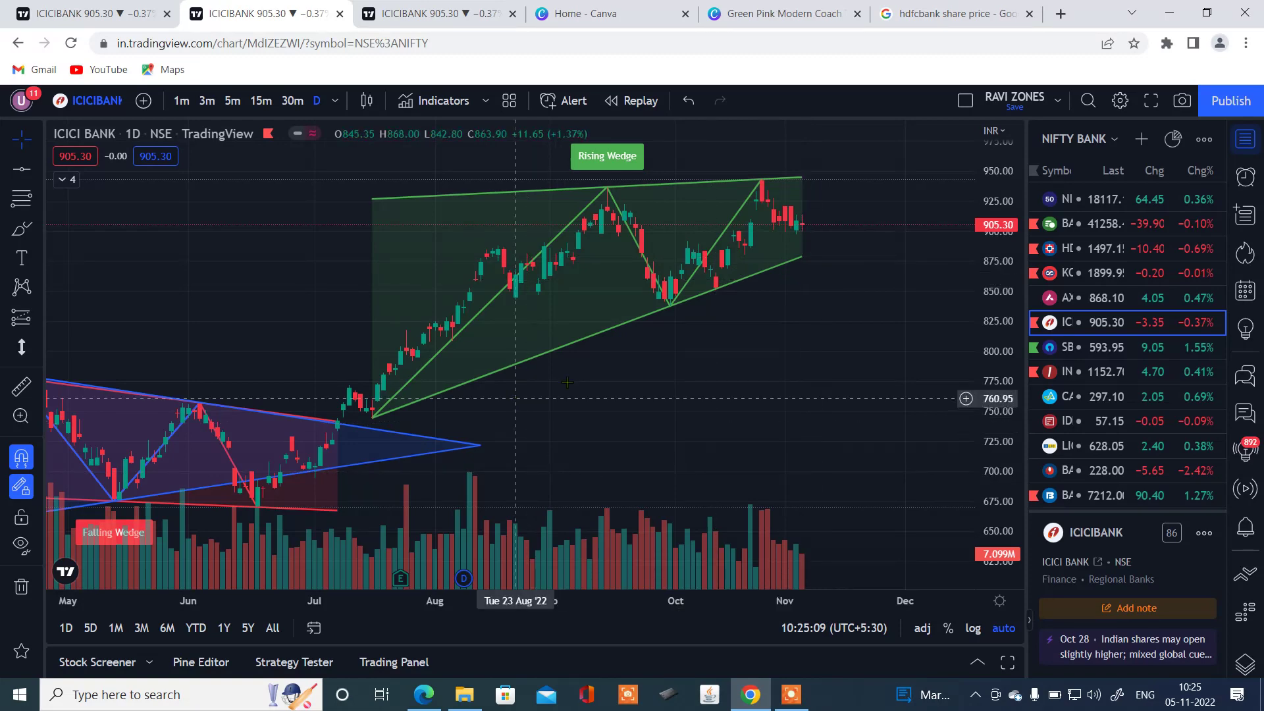
Pan and zoom out the daily chart until the Triangle and both Falling Wedges show beside the Rising Wedge
left_click_drag(807, 373, 643, 412)
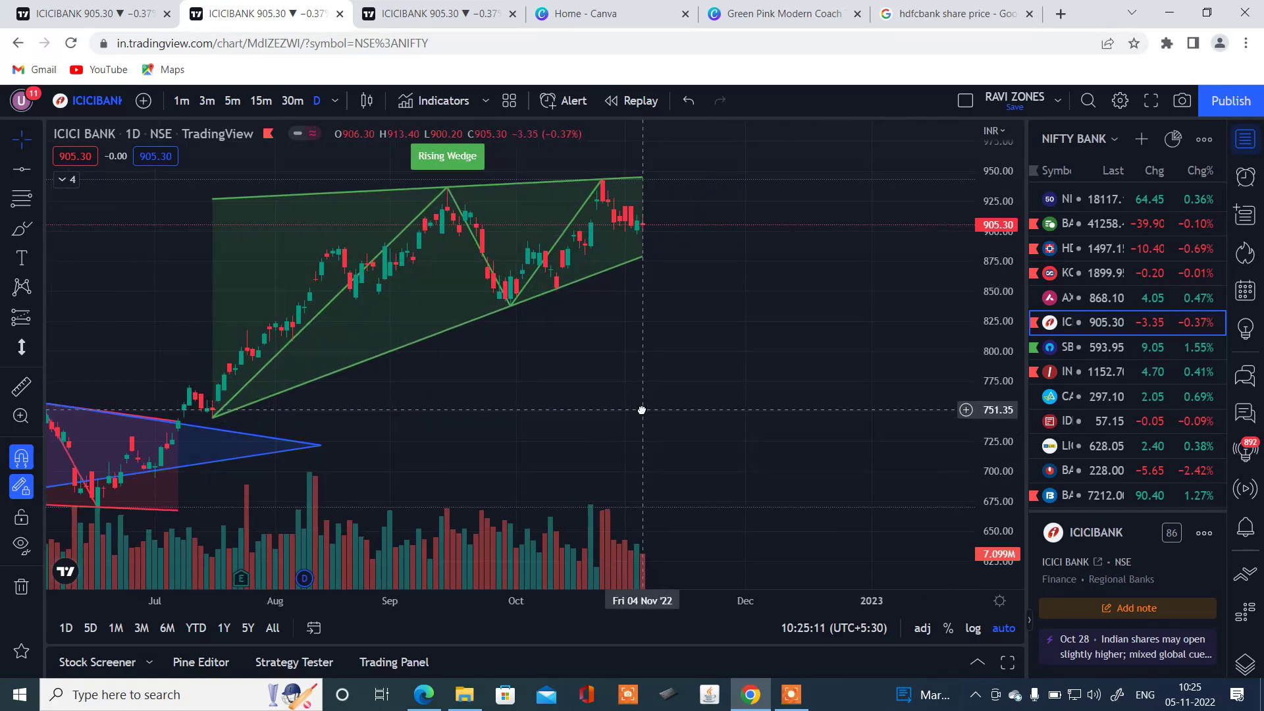
scroll(796, 426, "down", 1)
scroll(797, 426, "down", 3)
scroll(796, 426, "down", 2)
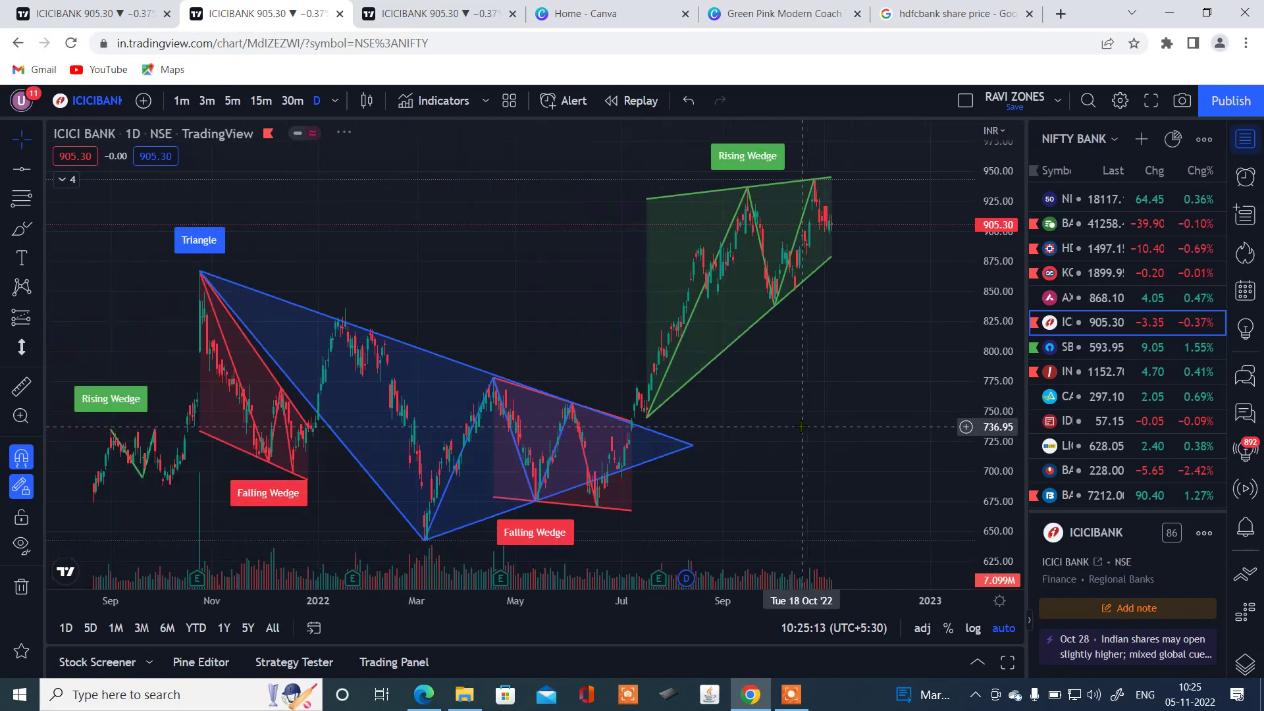
scroll(798, 426, "up", 1)
scroll(801, 426, "up", 2)
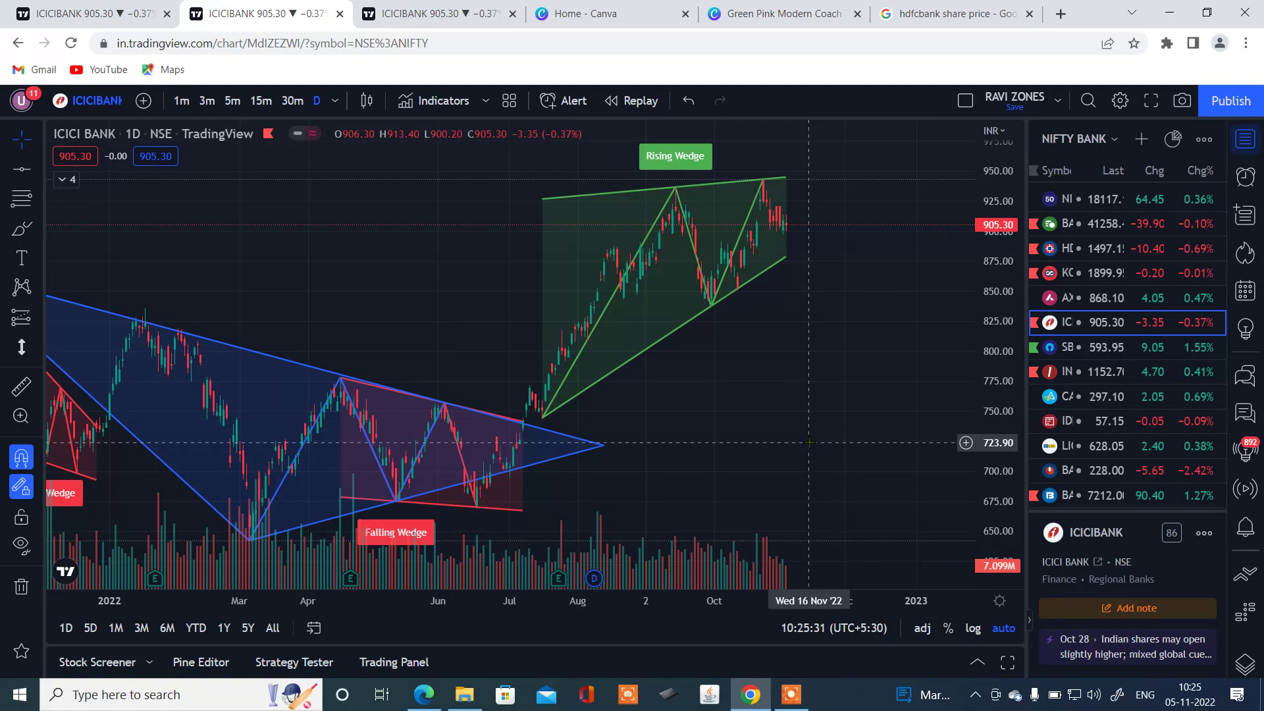
scroll(761, 395, "down", 2)
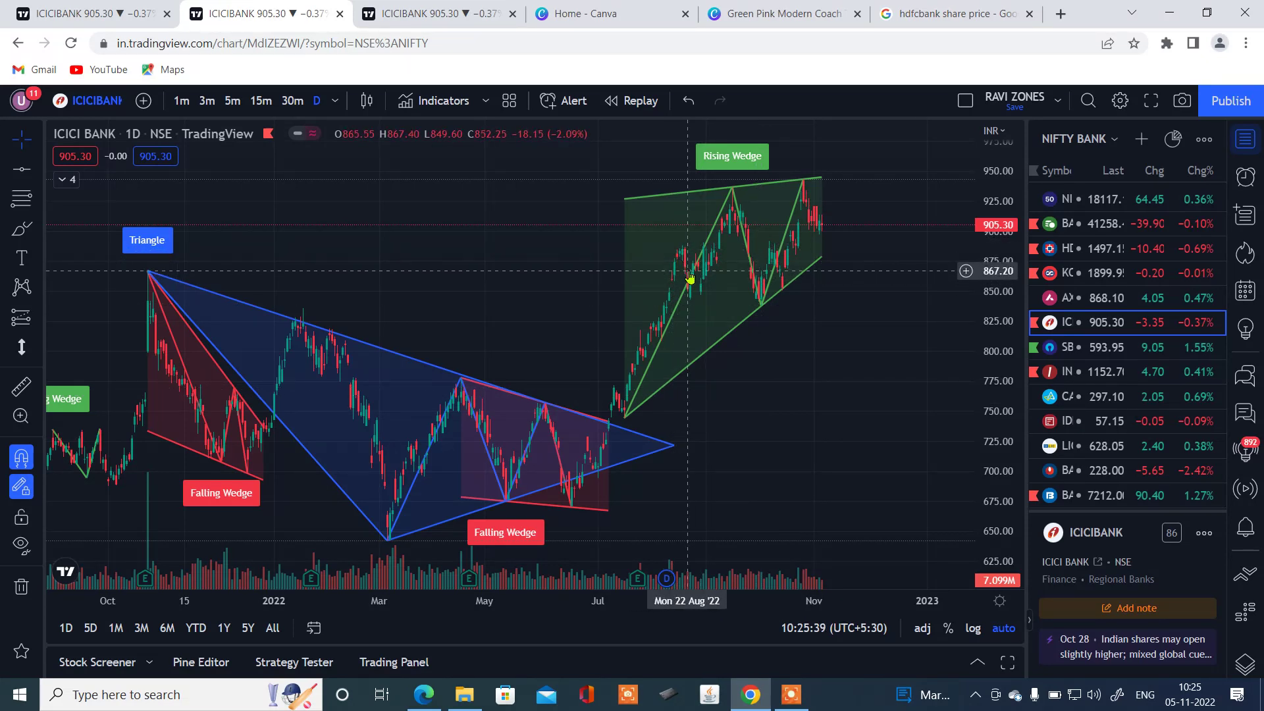
Draw a horizontal support line at 867.20 on the daily chart
left_click(21, 169)
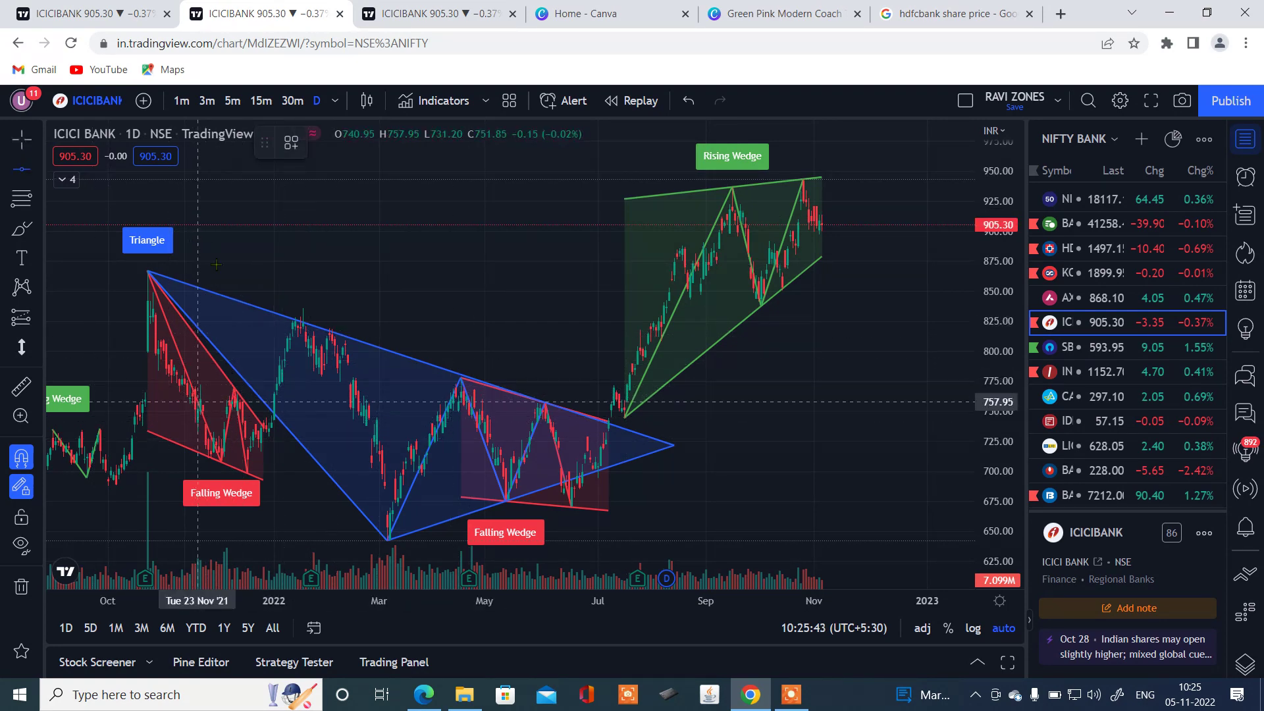
left_click(225, 422)
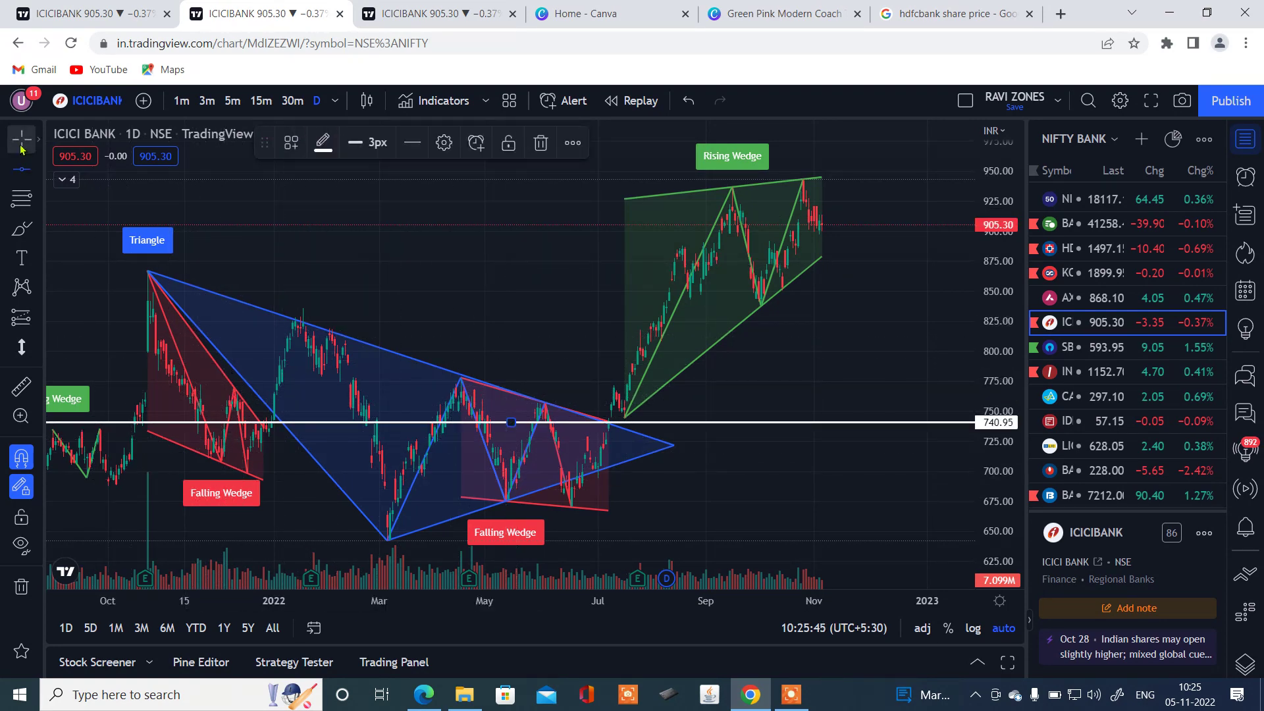
left_click_drag(694, 427, 663, 271)
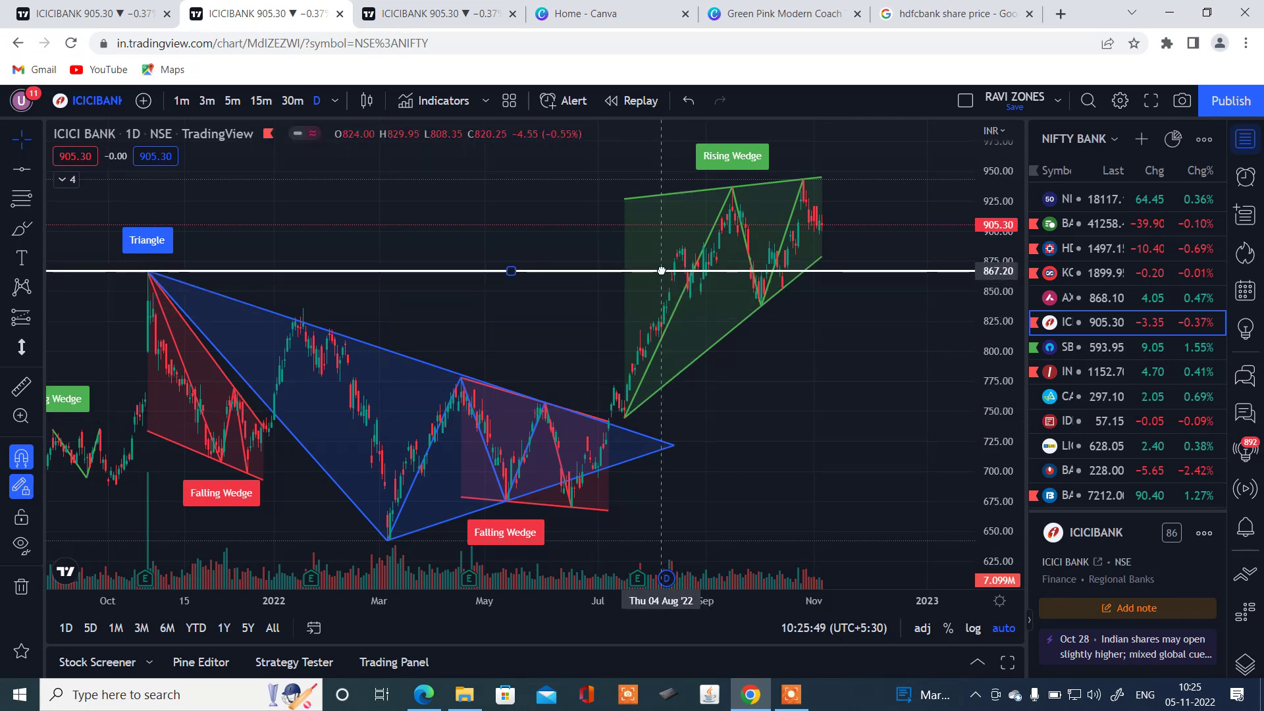
scroll(940, 437, "up", 3)
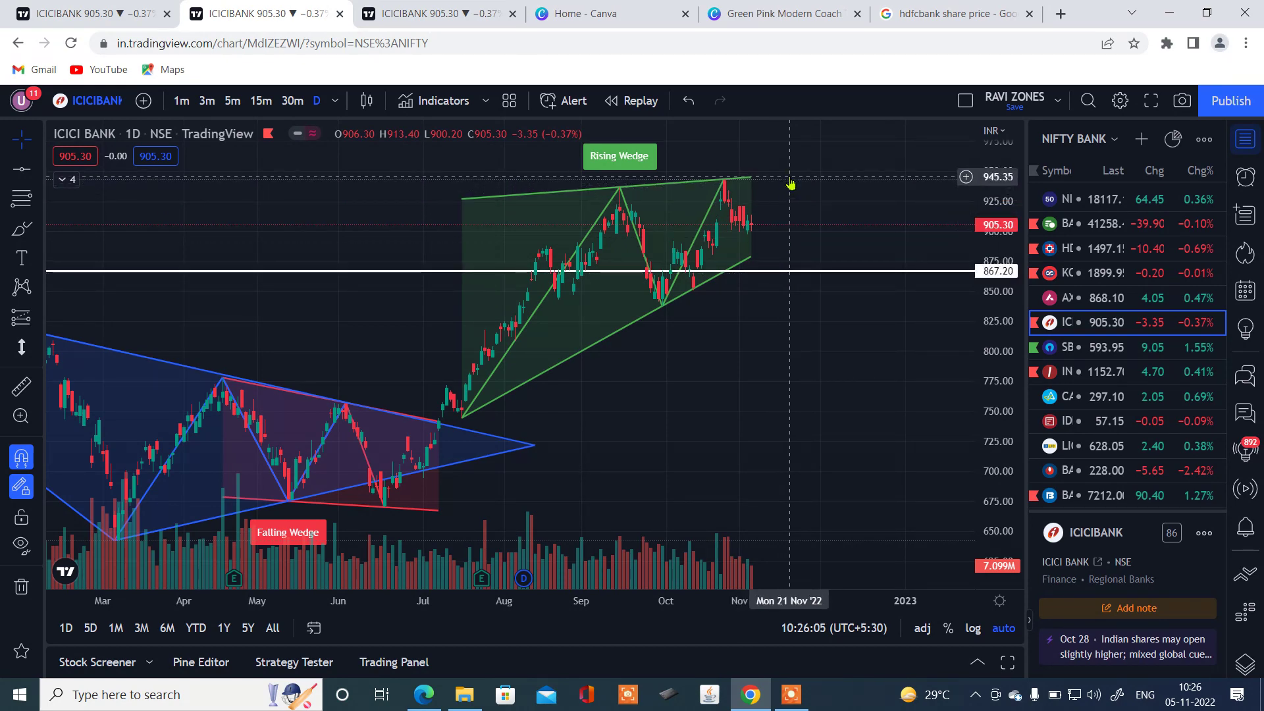
Add a horizontal resistance line at the 945.35 peak using Alt+H, then deselect it
key("alt+h")
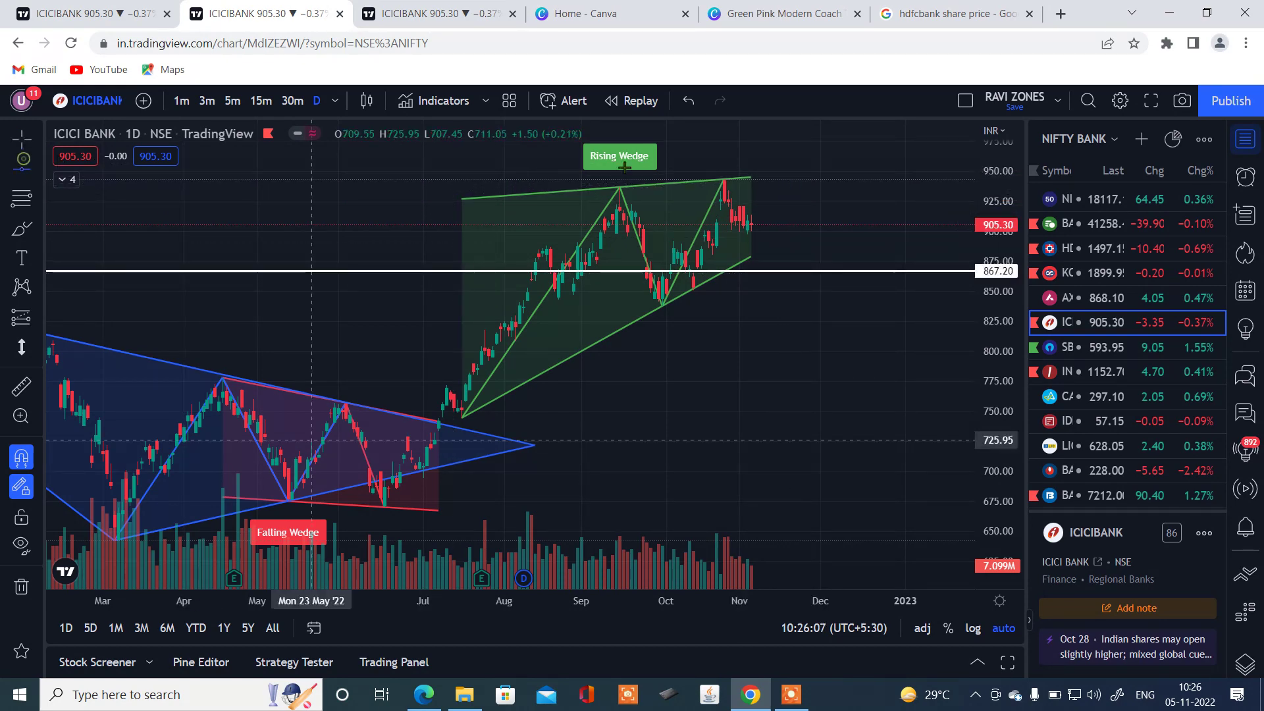
left_click(756, 177)
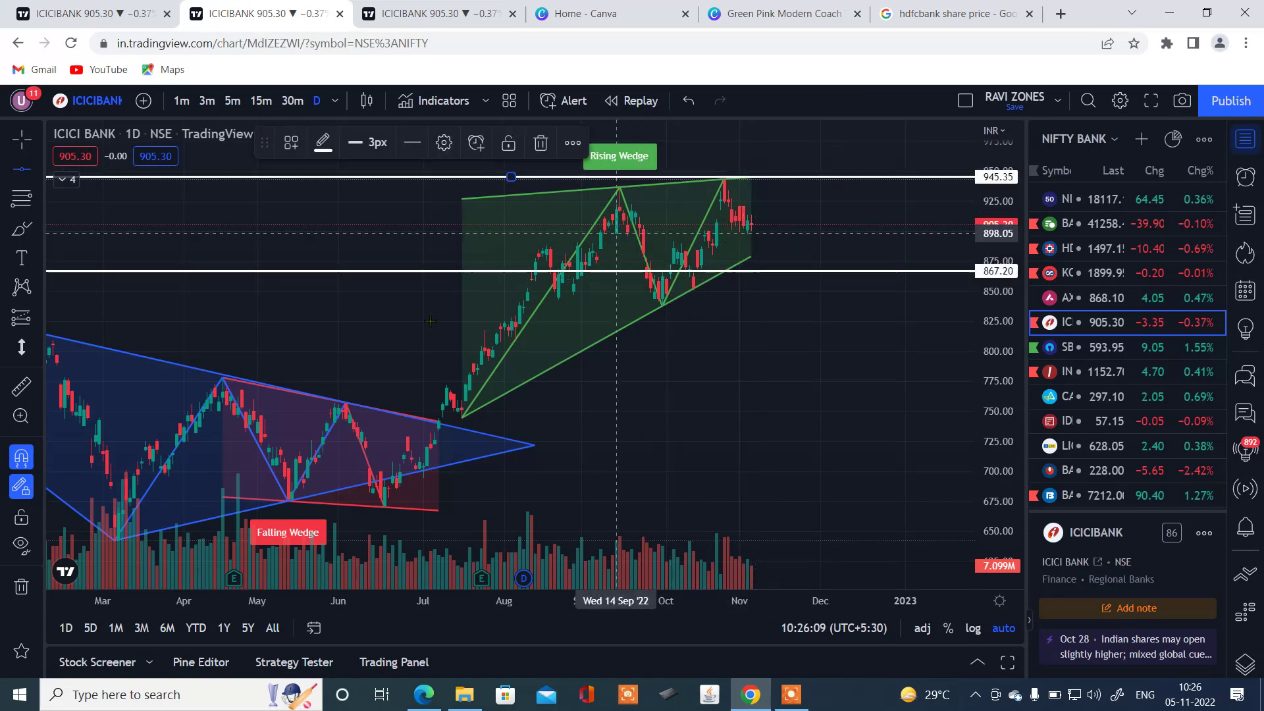
left_click(22, 139)
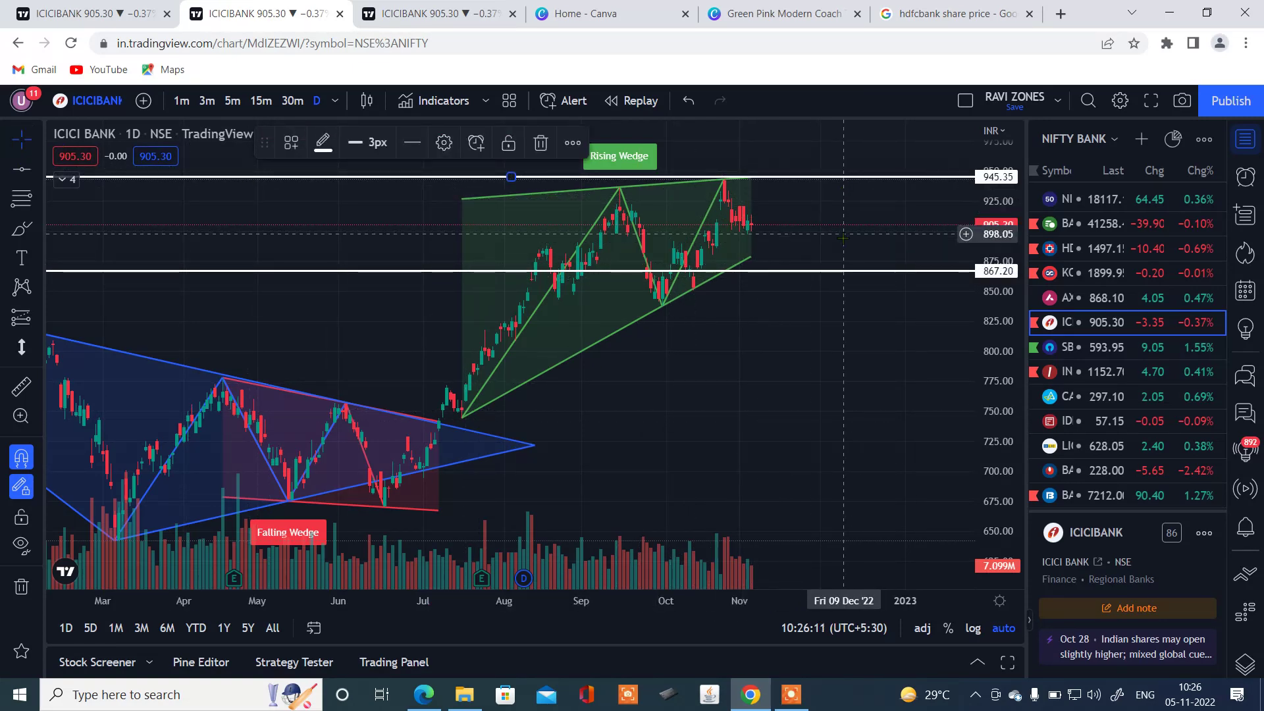
left_click(804, 366)
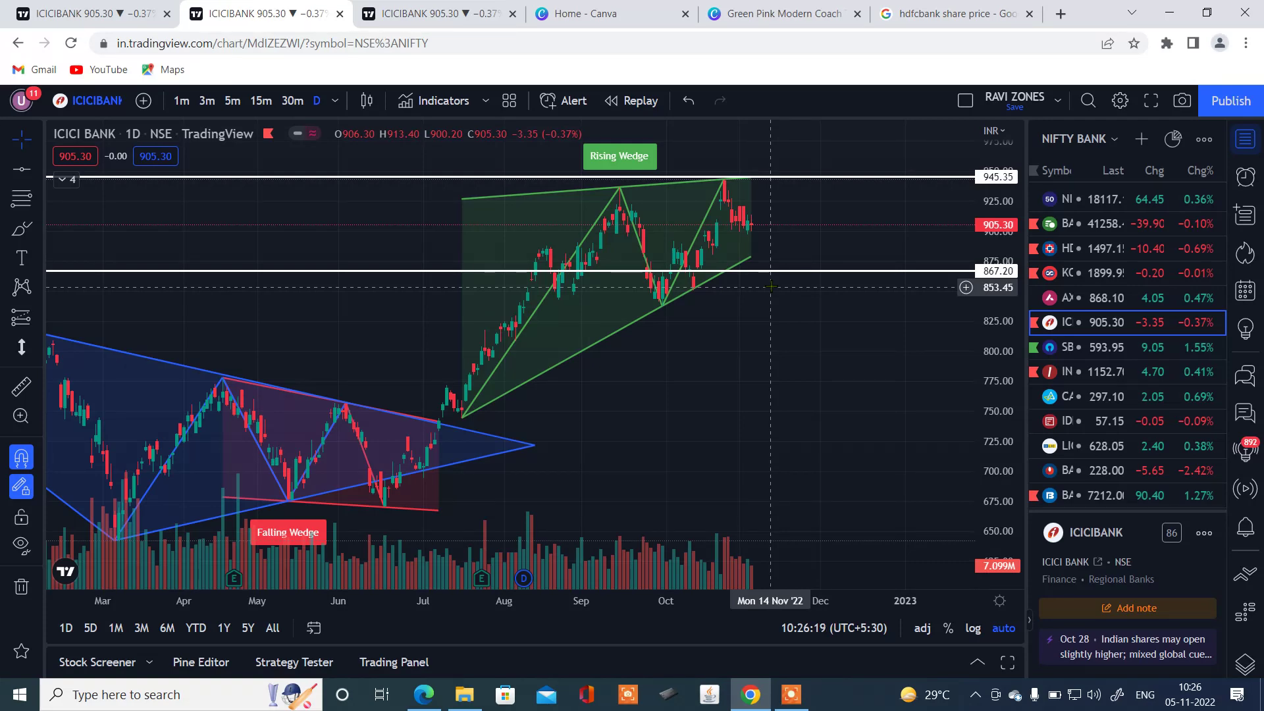
Switch to 30-minute candles and frame the Triangle and wedge drawings with space on the right
left_click(290, 100)
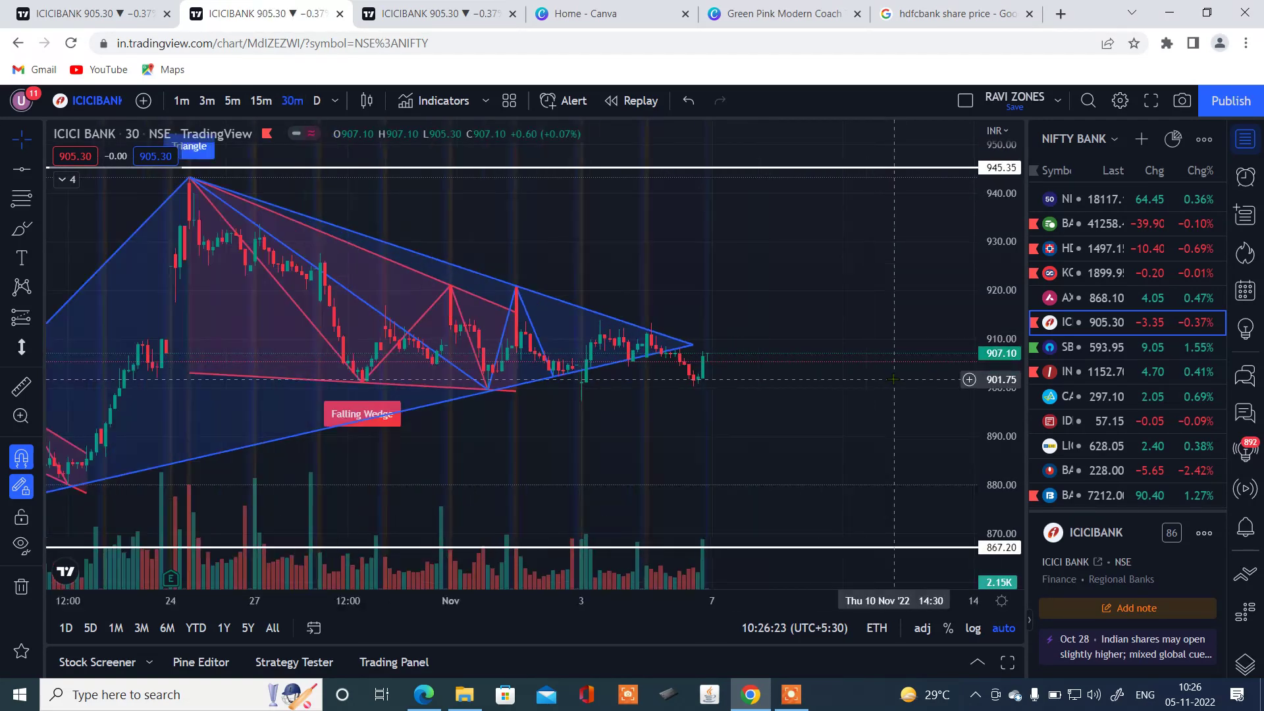
scroll(893, 379, "up", 1)
scroll(893, 377, "down", 1)
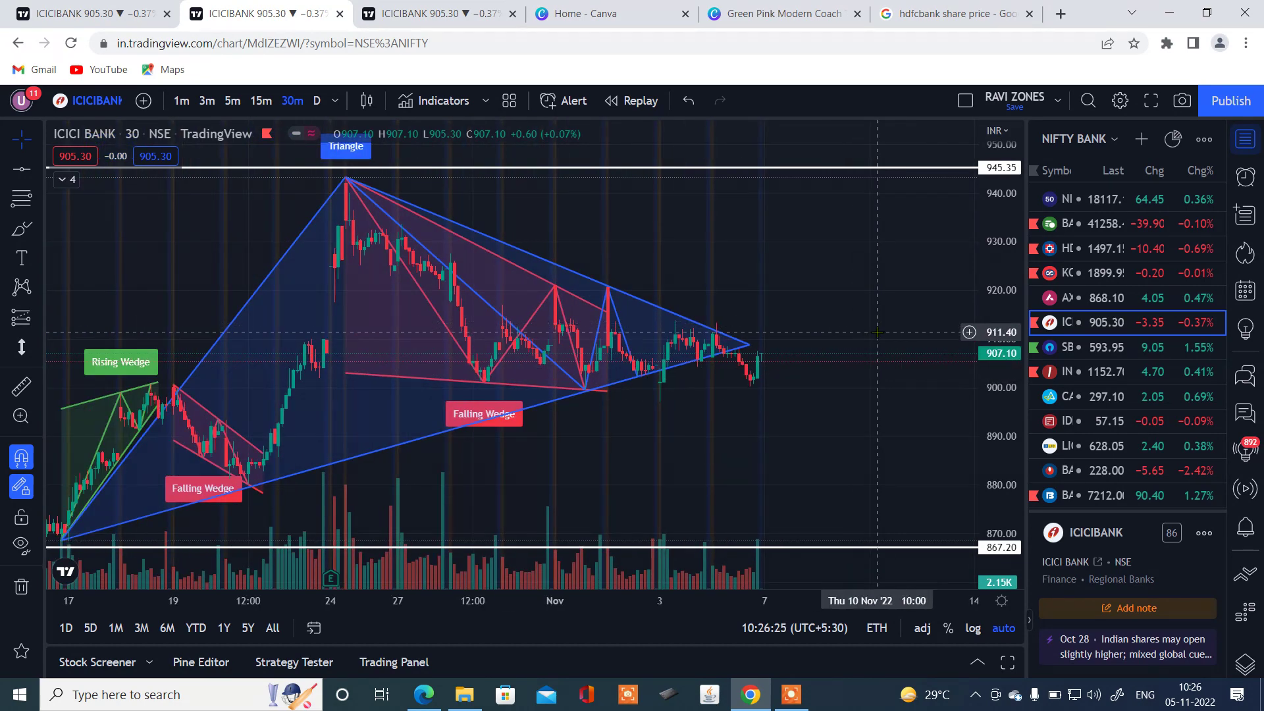
scroll(893, 372, "down", 1)
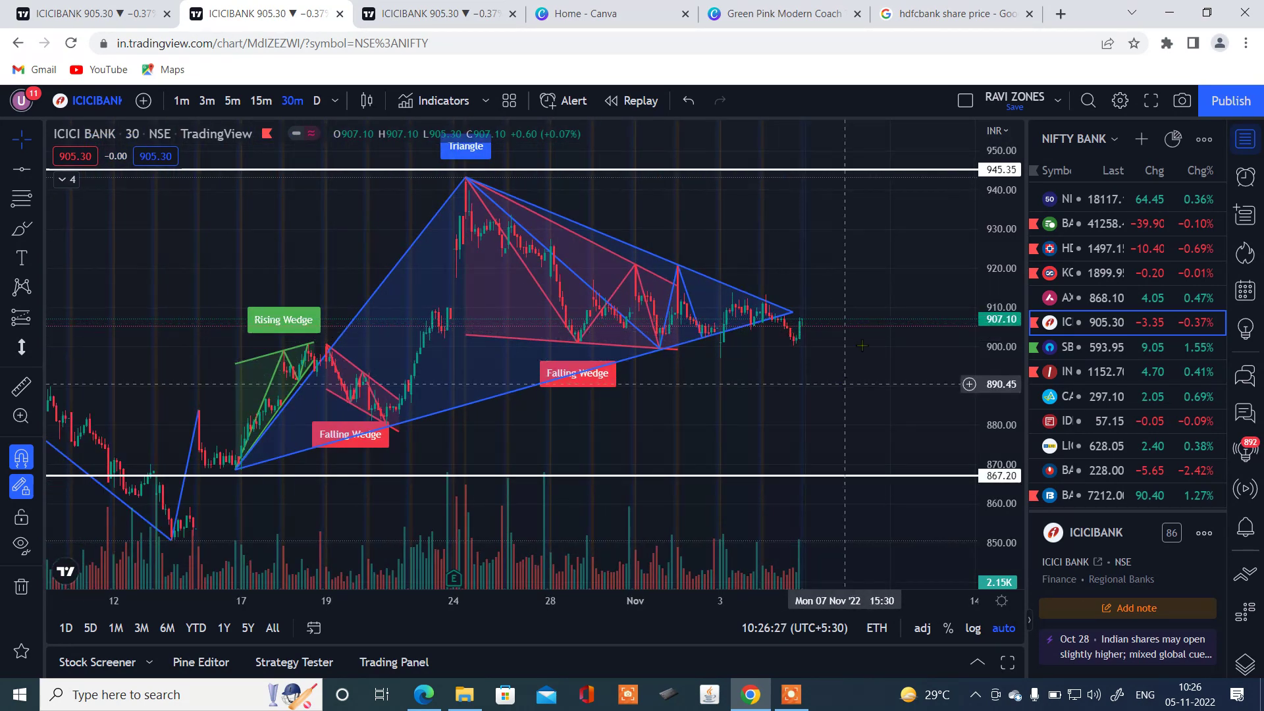
left_click_drag(852, 276, 804, 273)
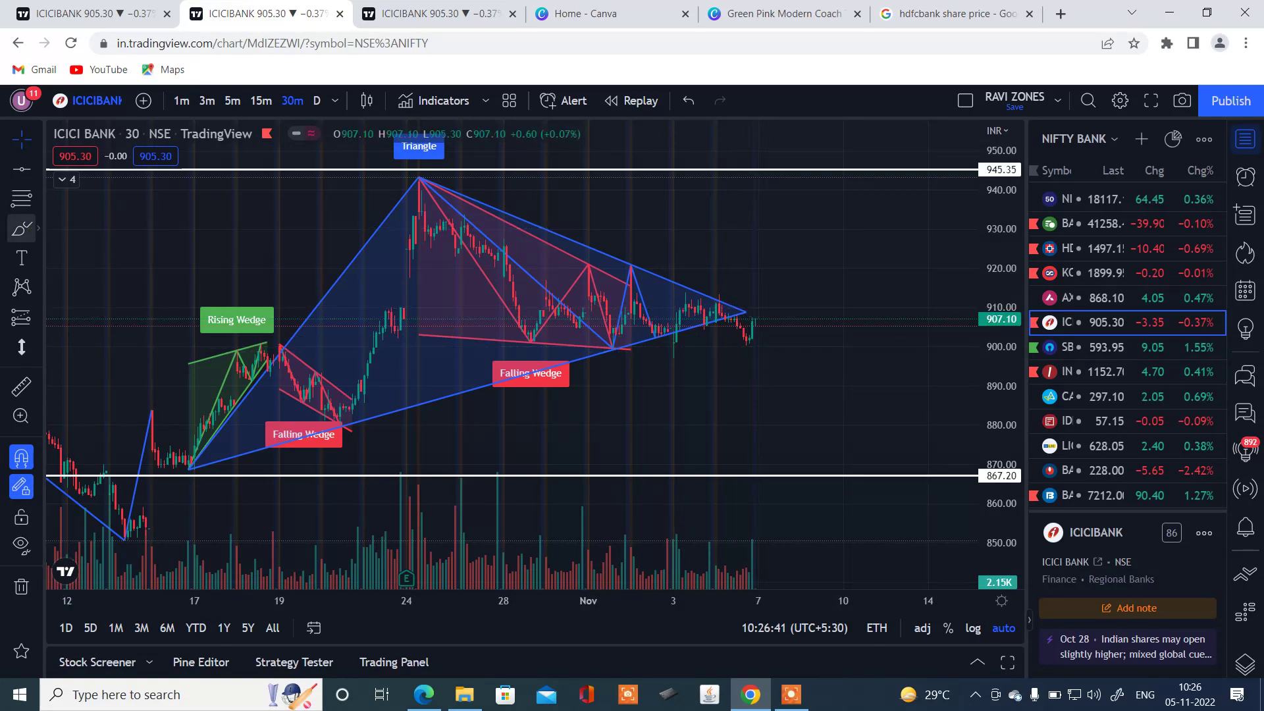
Draw a horizontal line near the triangle's apex and raise it to 908.50
left_click(22, 169)
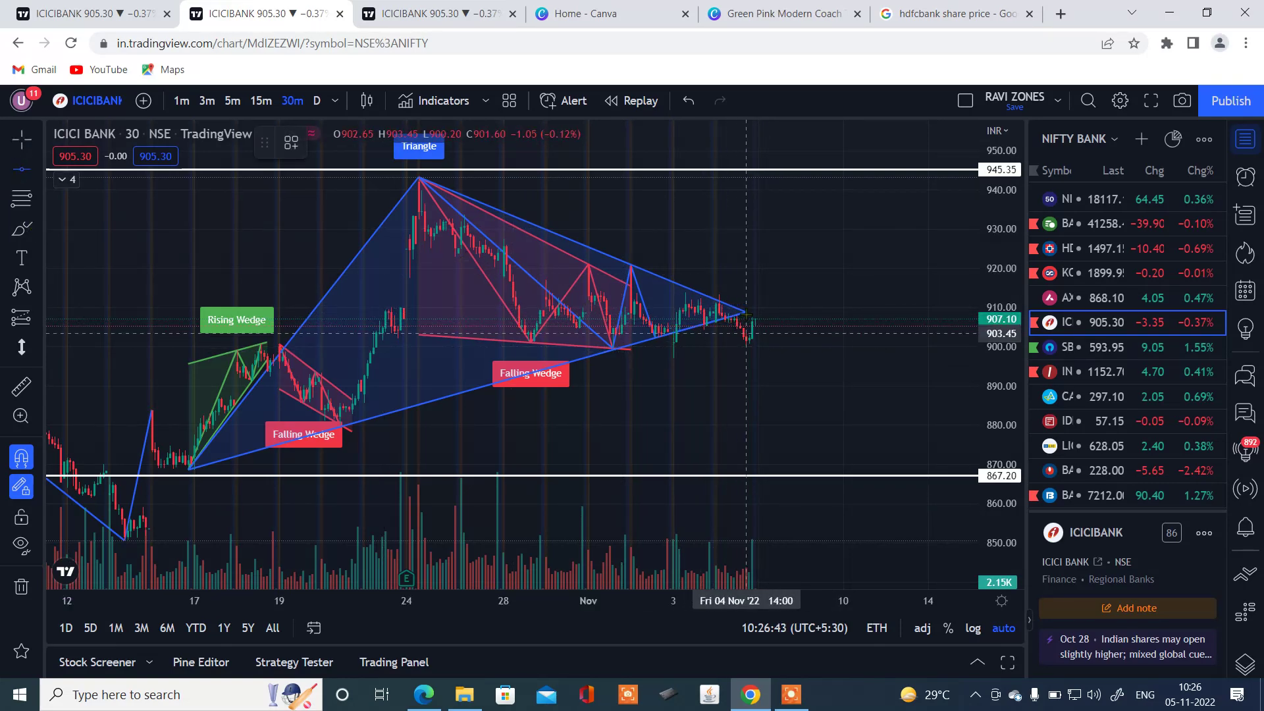
left_click(698, 333)
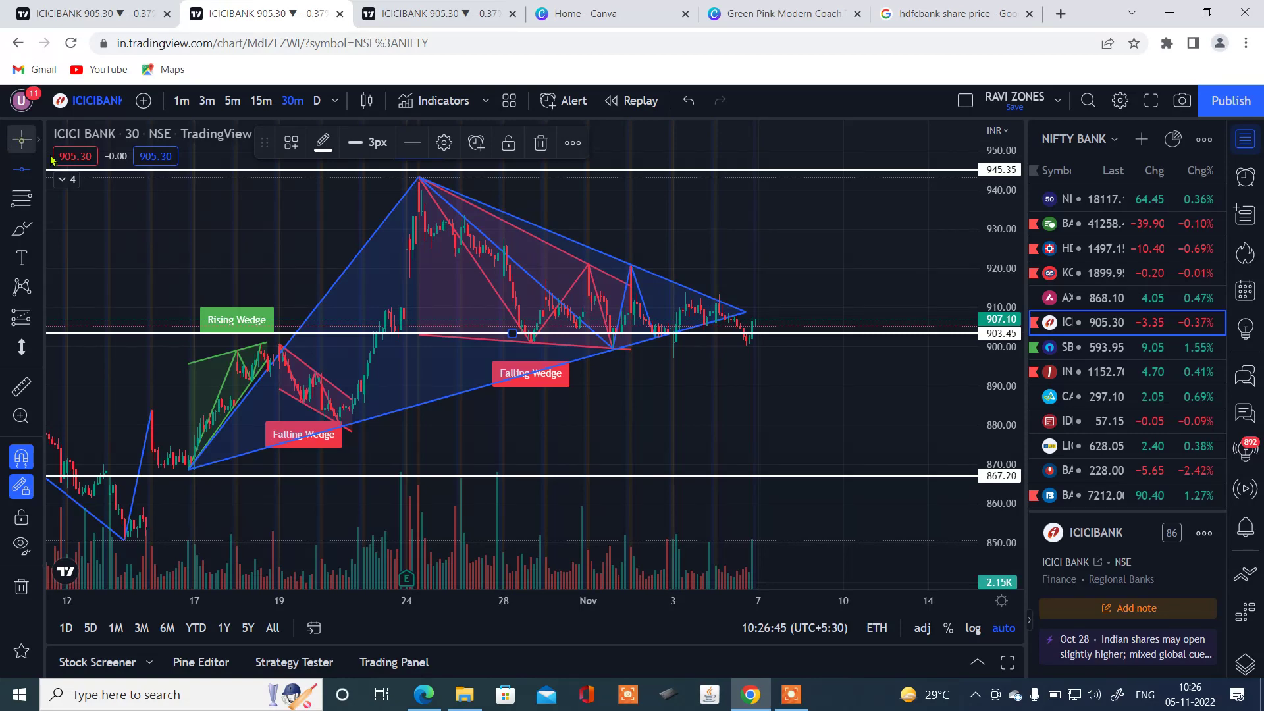
left_click_drag(783, 340, 781, 320)
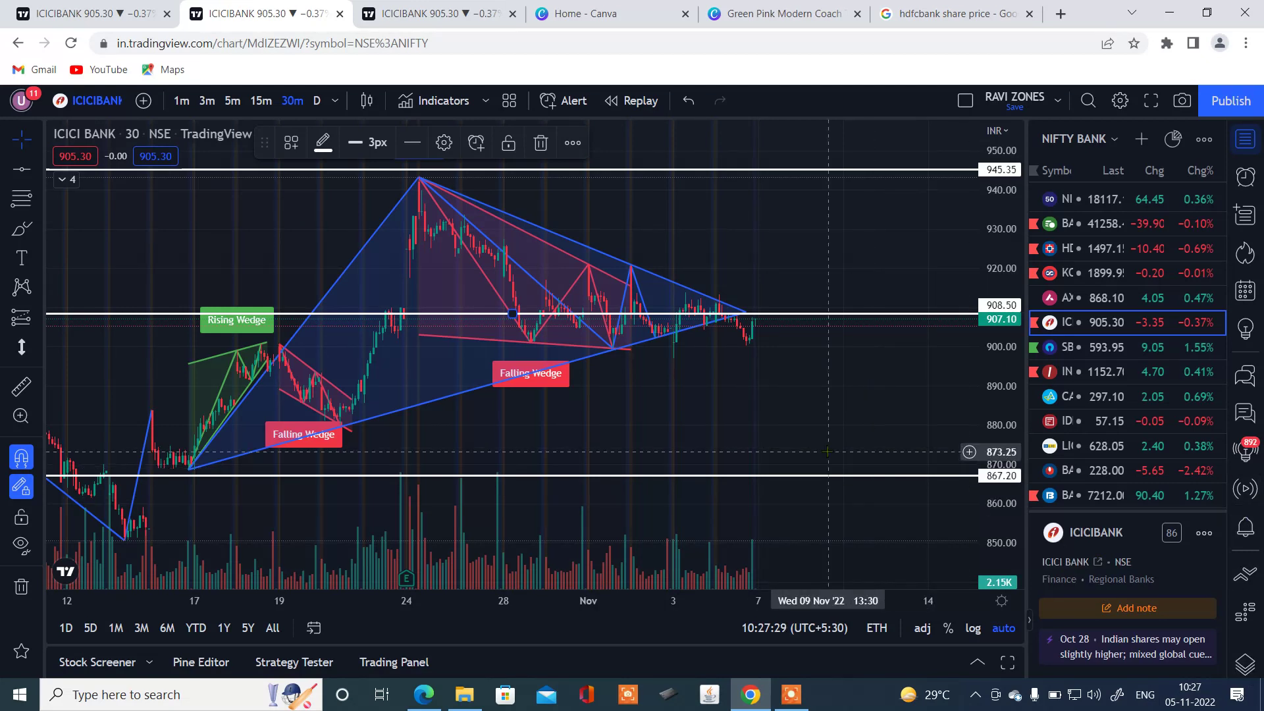
left_click(798, 378)
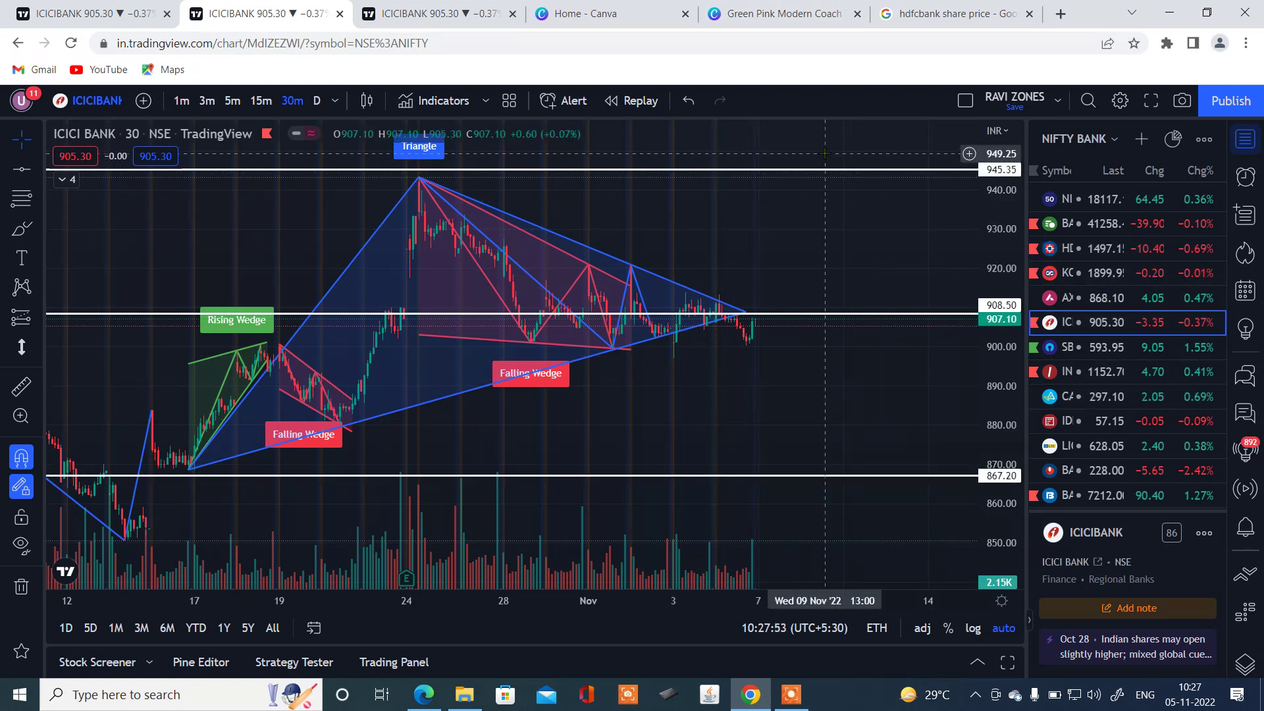
Open the double-top chart, frame Top 1 and Top 2, and close the broker ad and ad-free offer
left_click(468, 6)
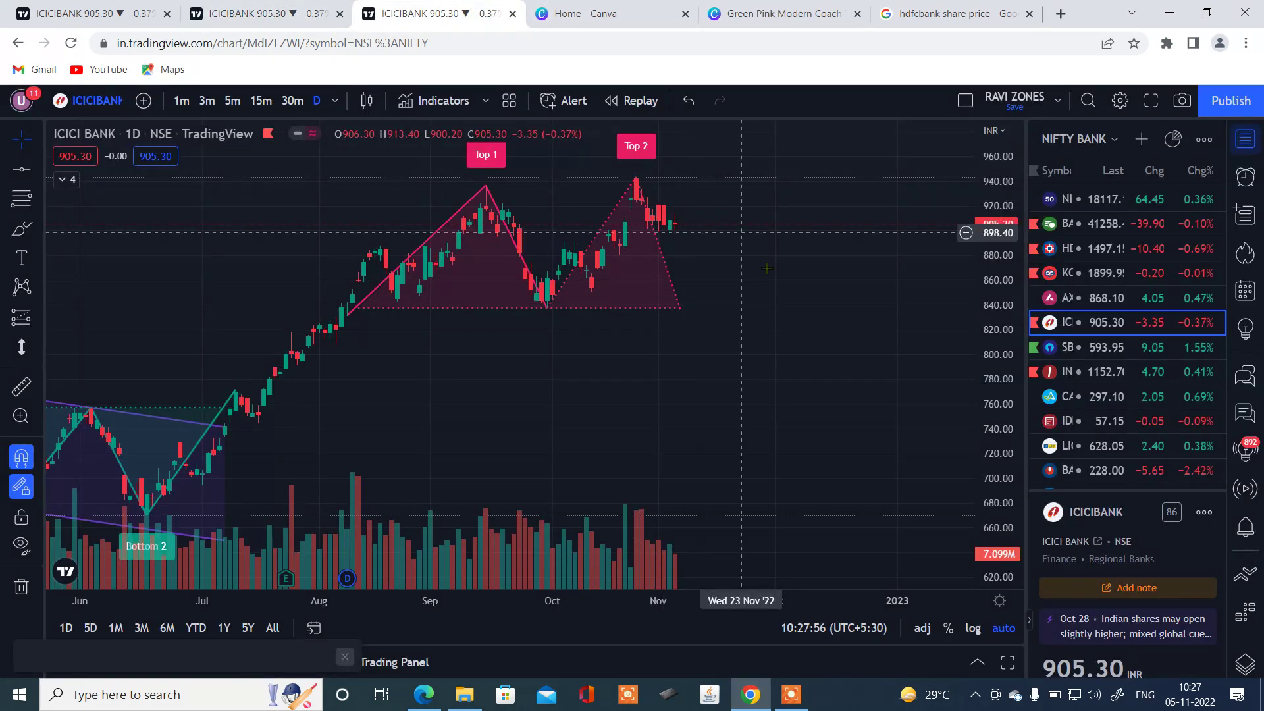
scroll(784, 342, "up", 2)
scroll(783, 341, "up", 2)
scroll(783, 342, "up", 2)
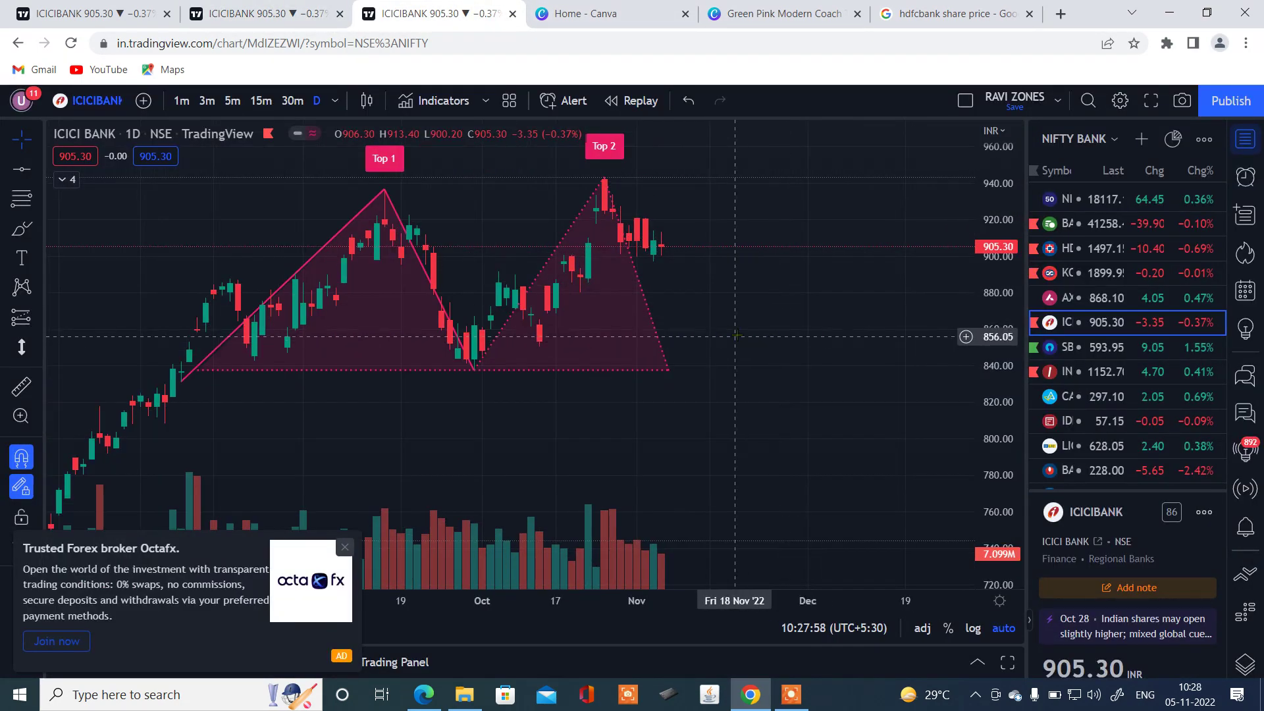
left_click_drag(740, 335, 849, 294)
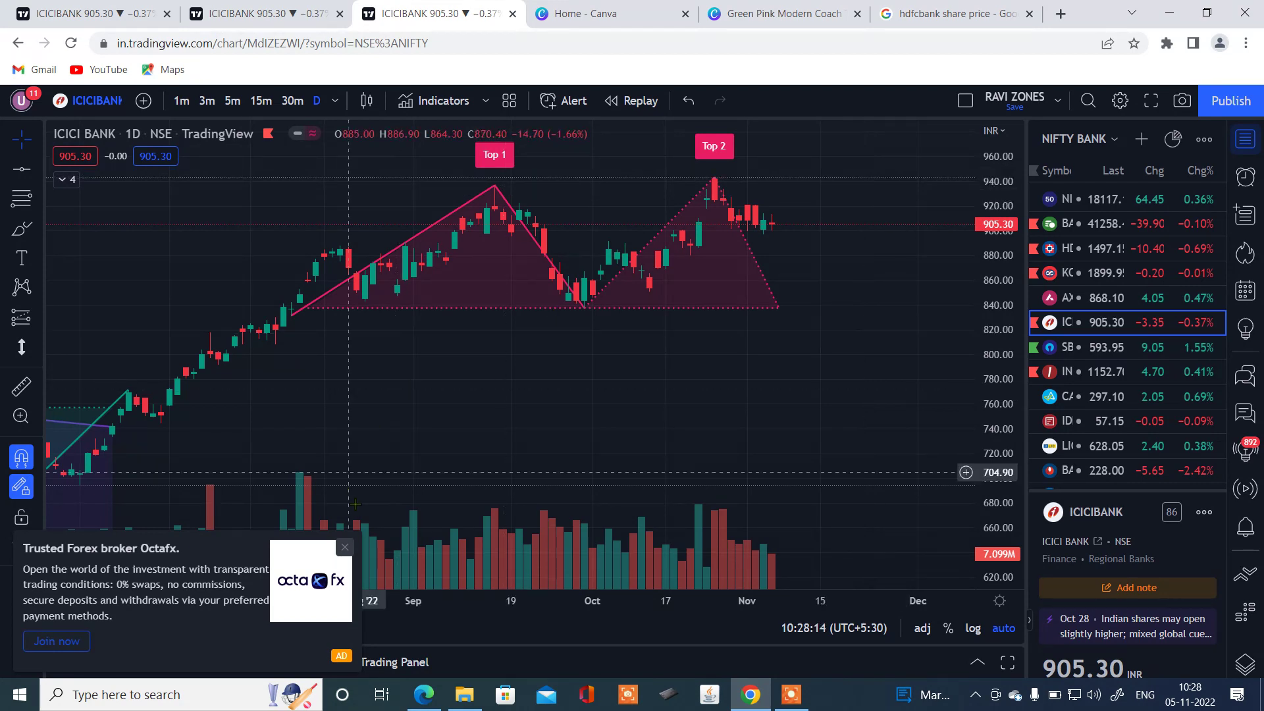
left_click(345, 547)
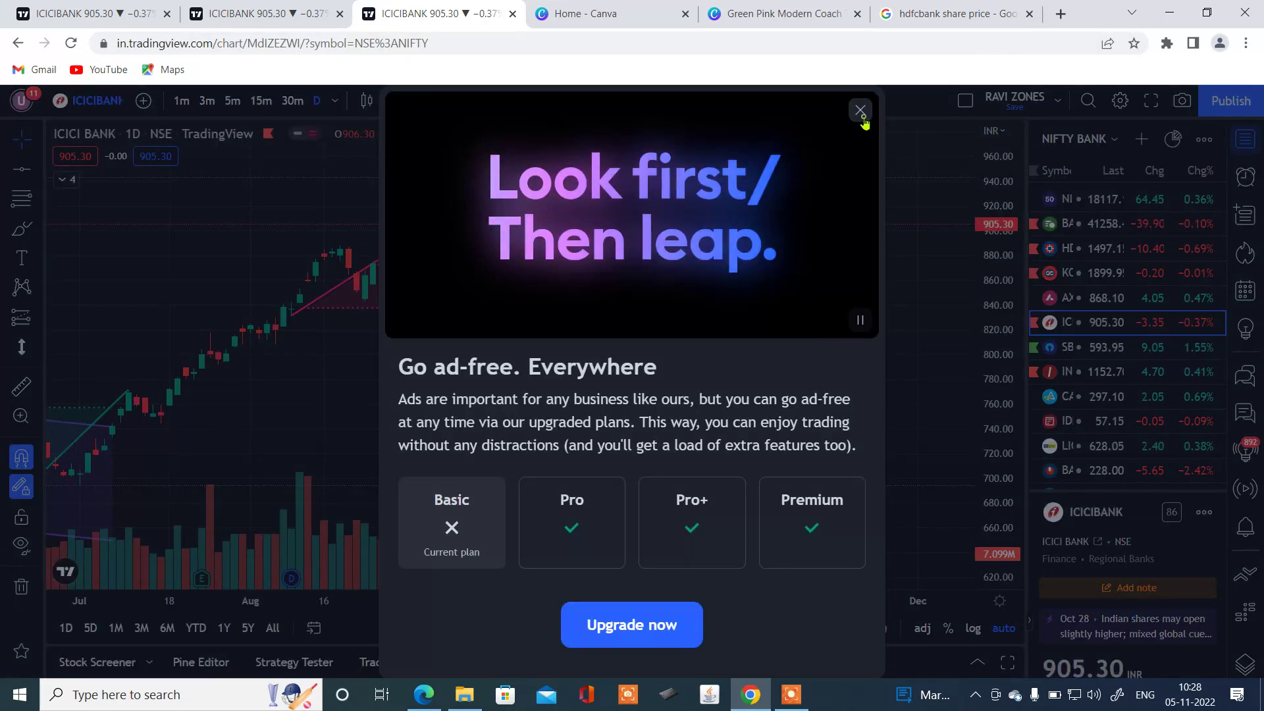
left_click(861, 119)
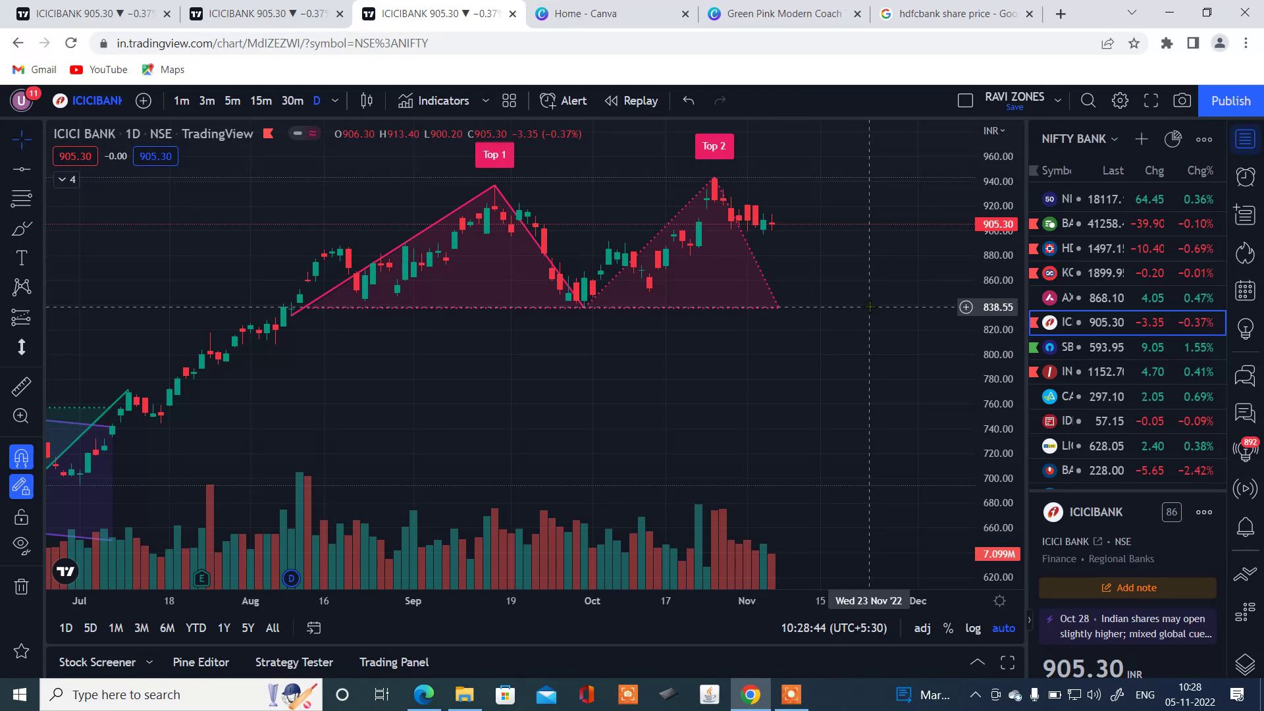
Switch to 30-minute candles and draw a horizontal level at 913.40 through the Top 1 peak
left_click(292, 97)
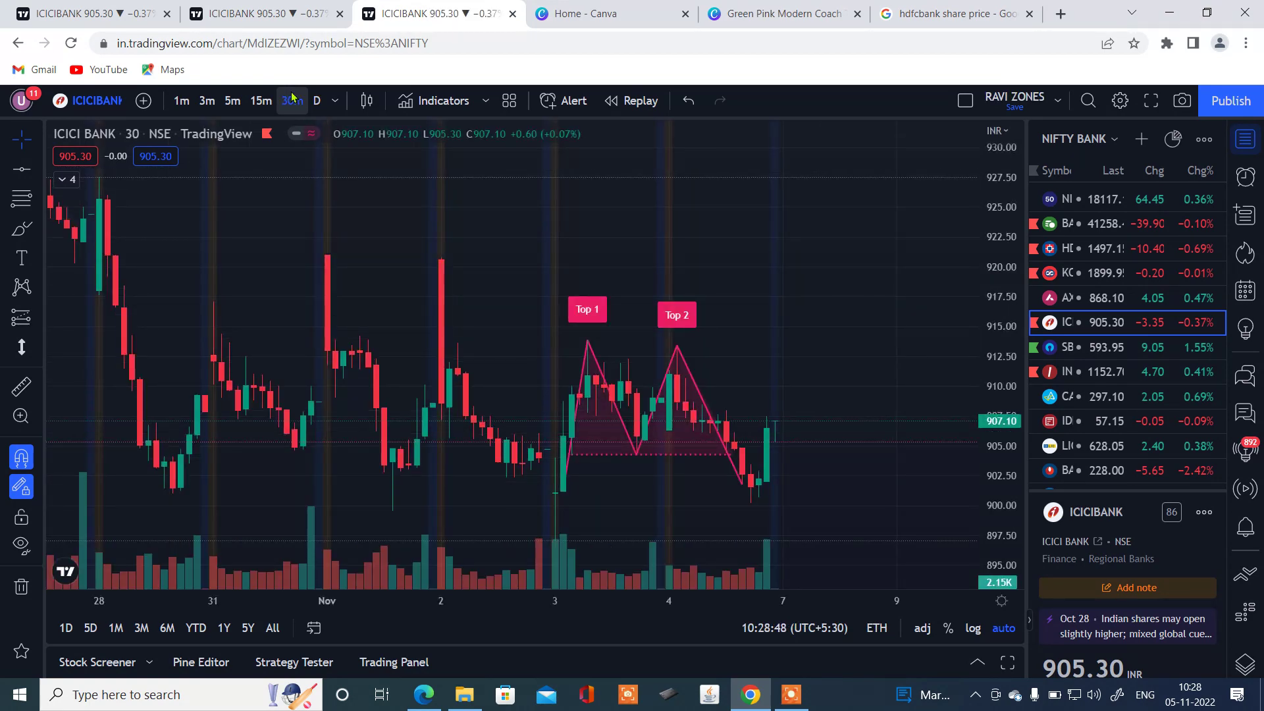
scroll(609, 256, "up", 2)
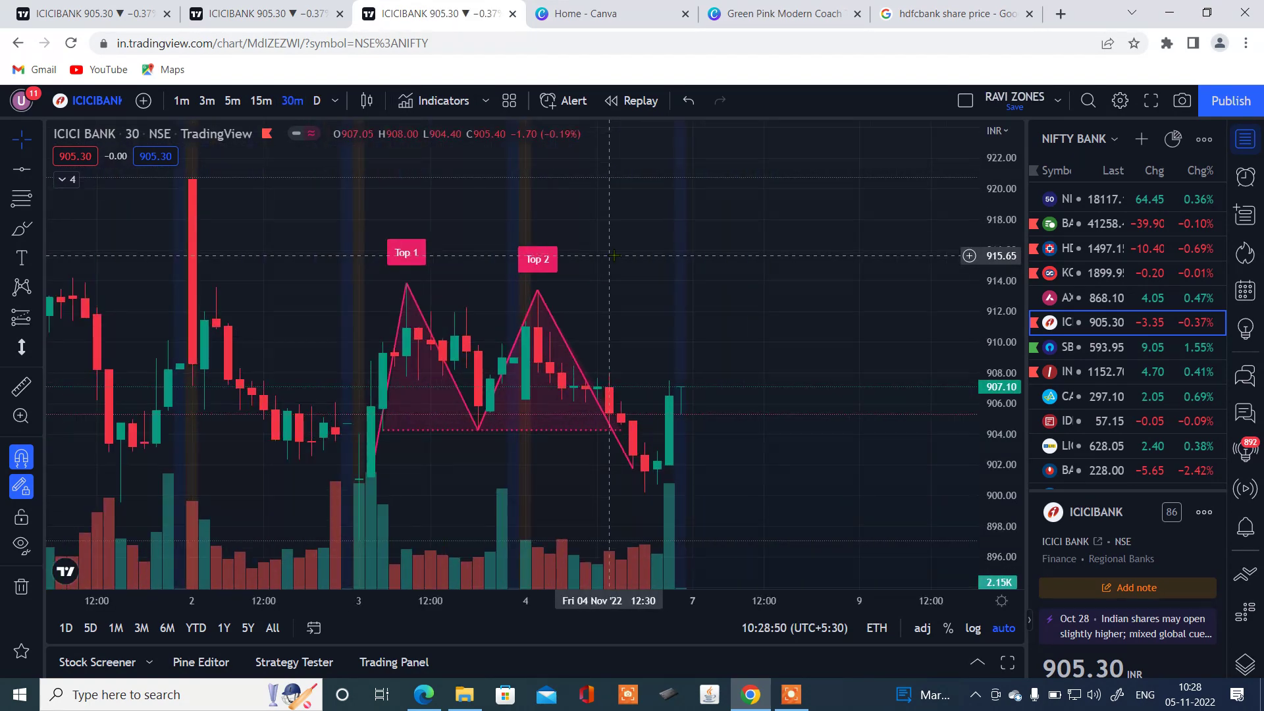
left_click_drag(585, 267, 702, 285)
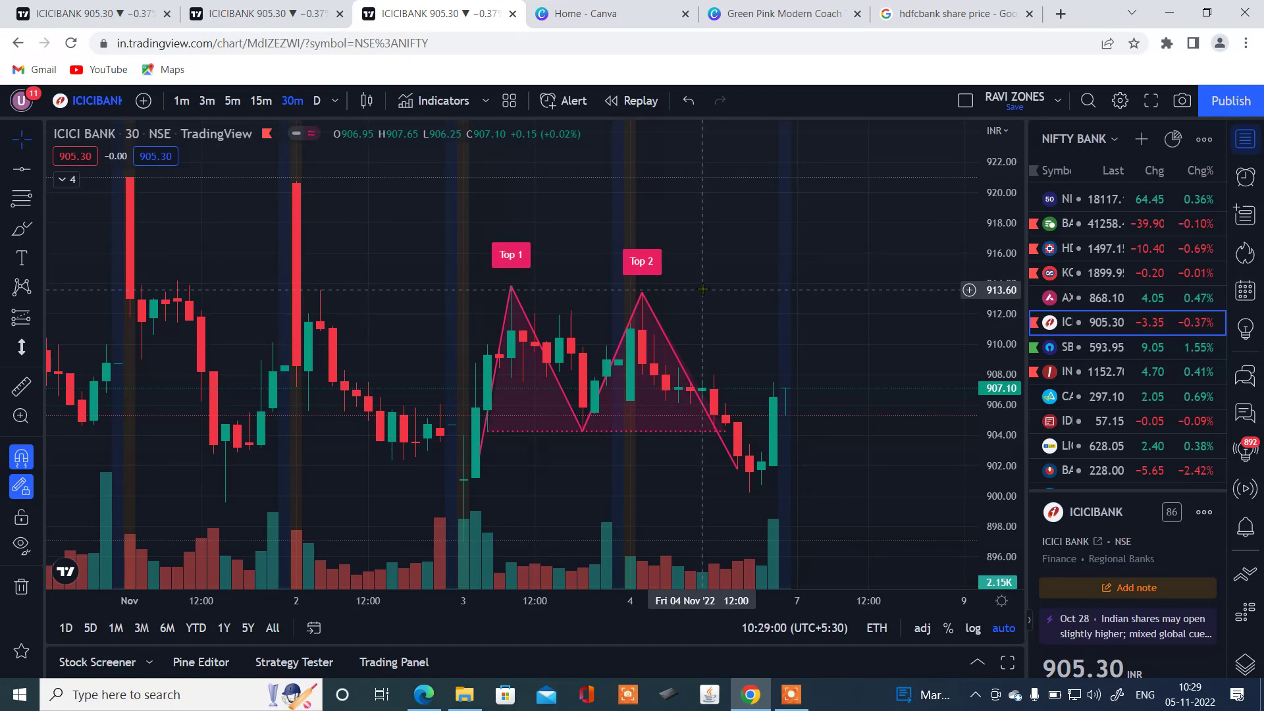
left_click(22, 168)
left_click(512, 293)
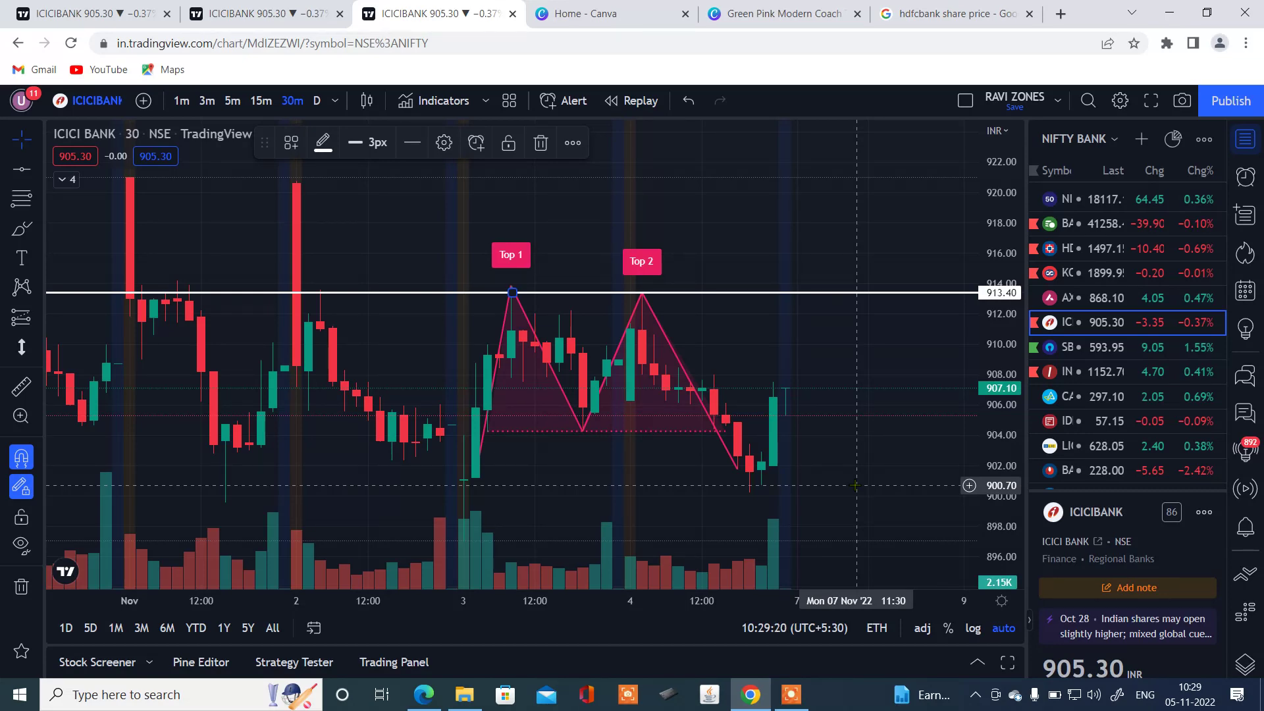
Check the 913.40 level on daily candles, then return to the 30-minute triangle-and-wedge chart
left_click(316, 102)
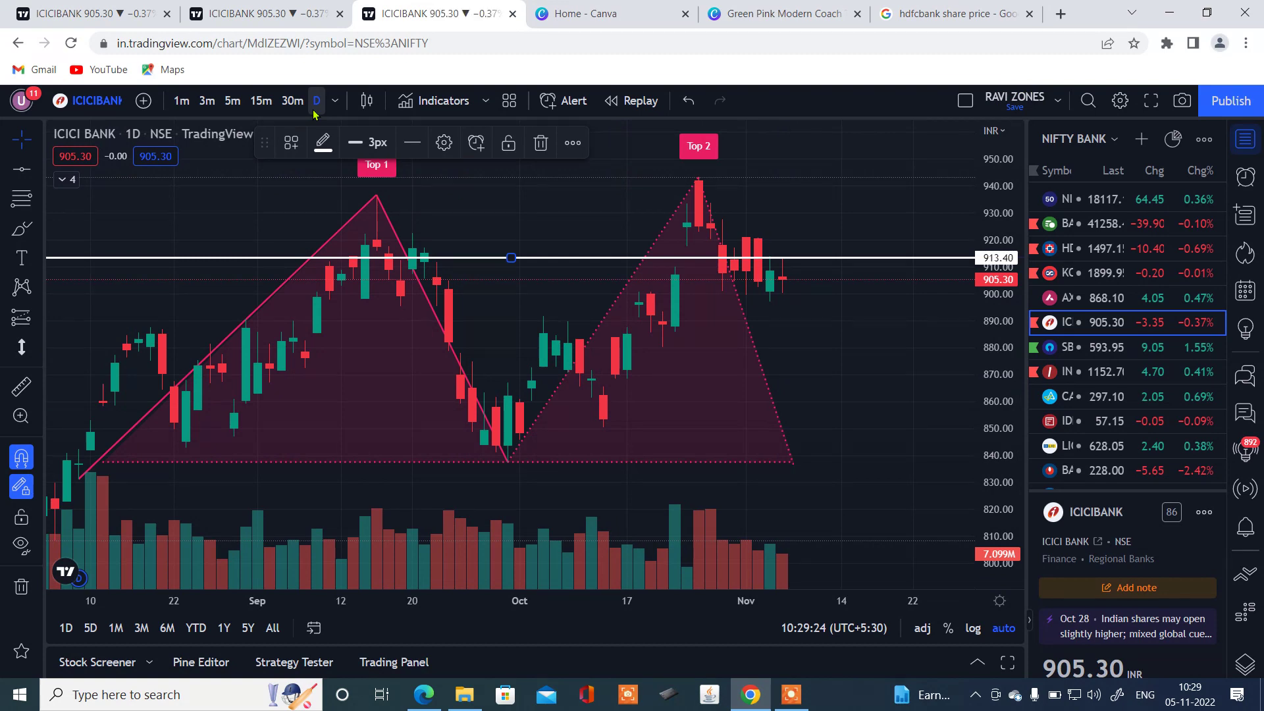
left_click(293, 100)
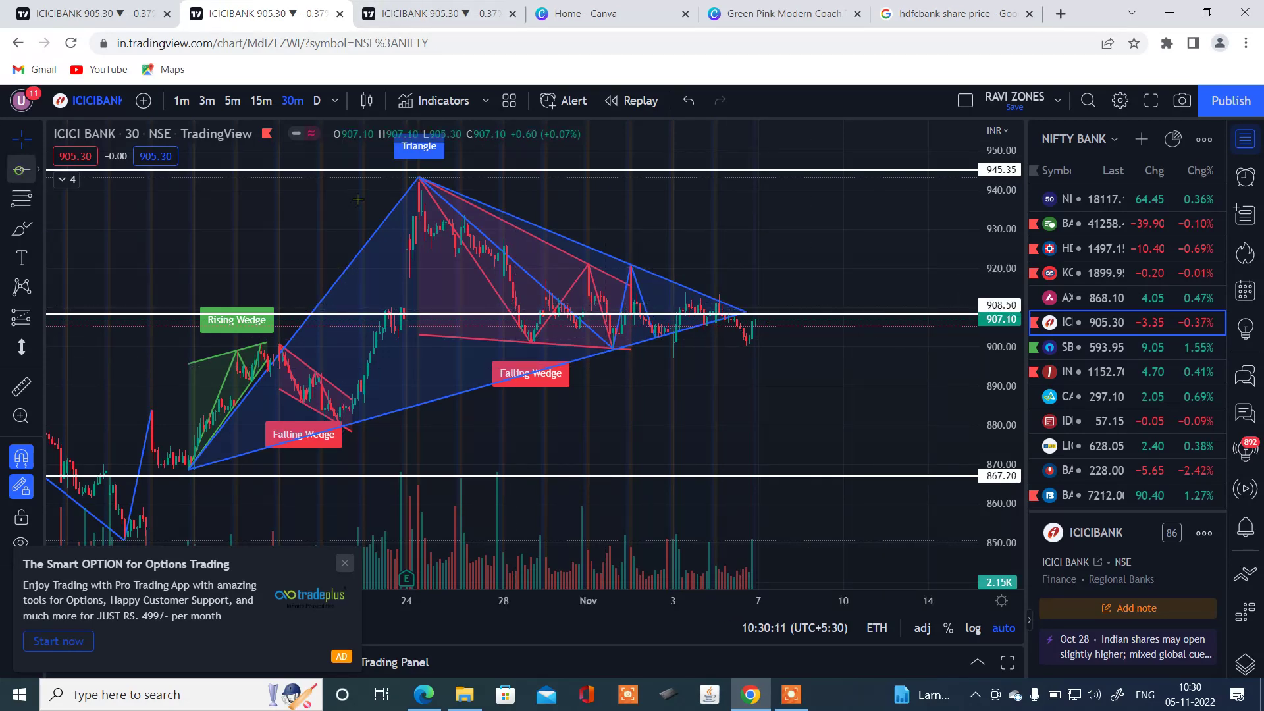
Draw a horizontal line near the triangle apex and raise it to 921.75
left_click(22, 170)
left_click(512, 303)
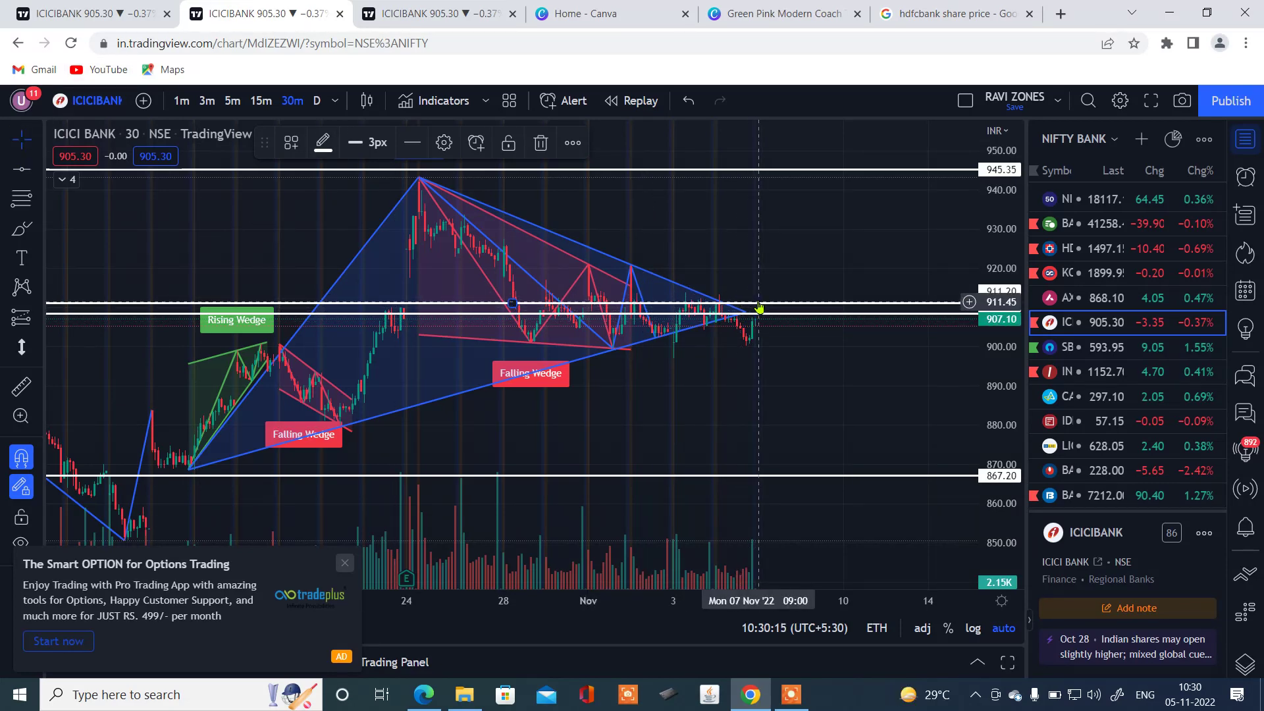
left_click_drag(759, 308, 755, 261)
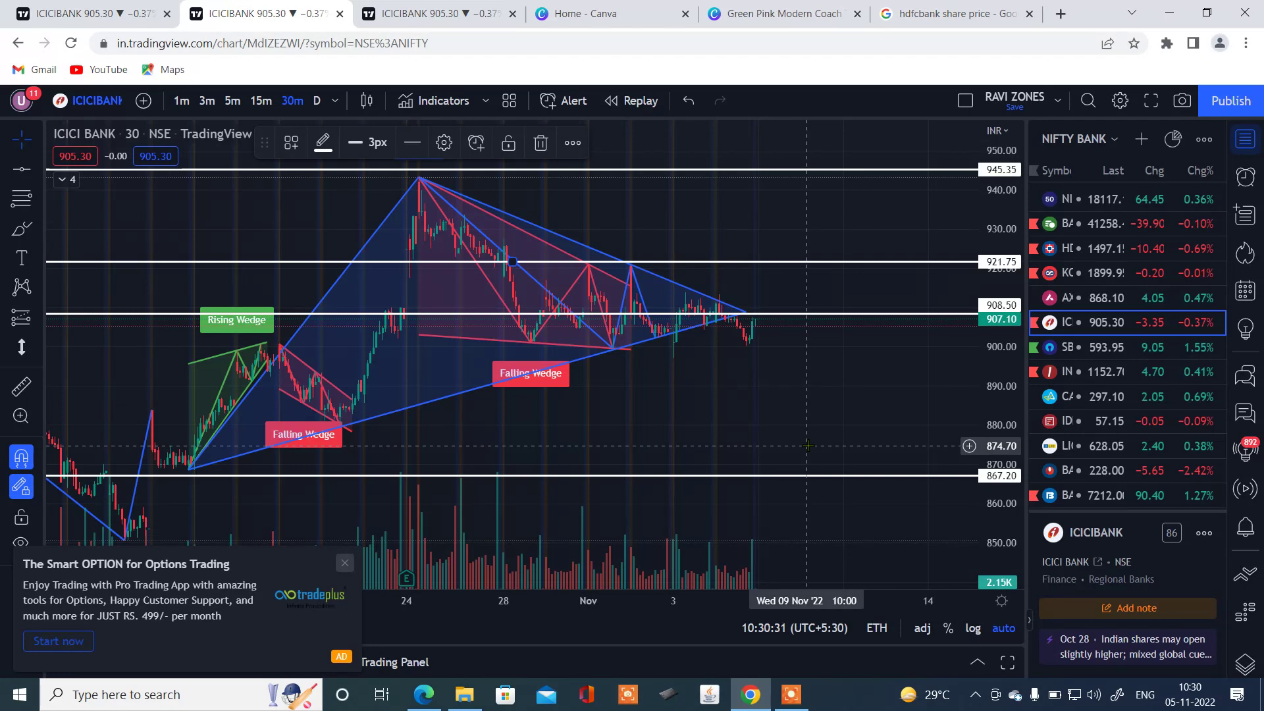
Switch to the moving-average and RSI chart, pan earlier 15-minute candles, then settle on daily candles
left_click(93, 13)
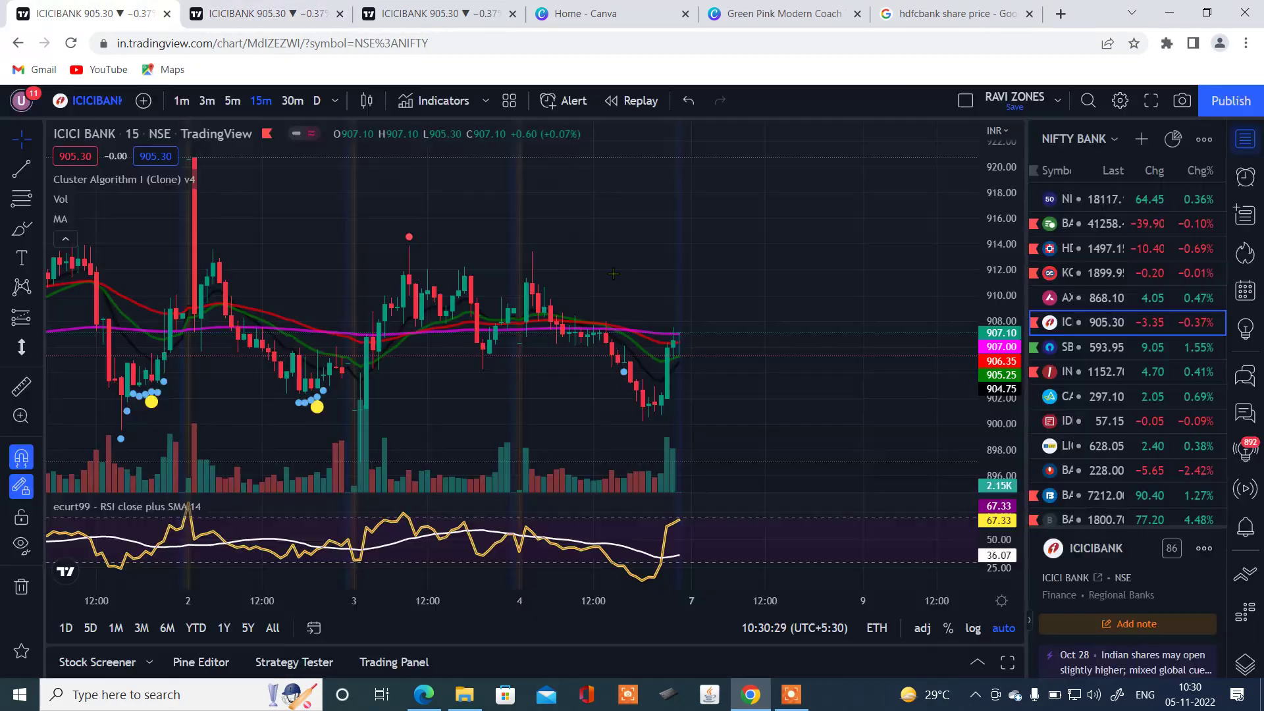
scroll(784, 349, "up", 2)
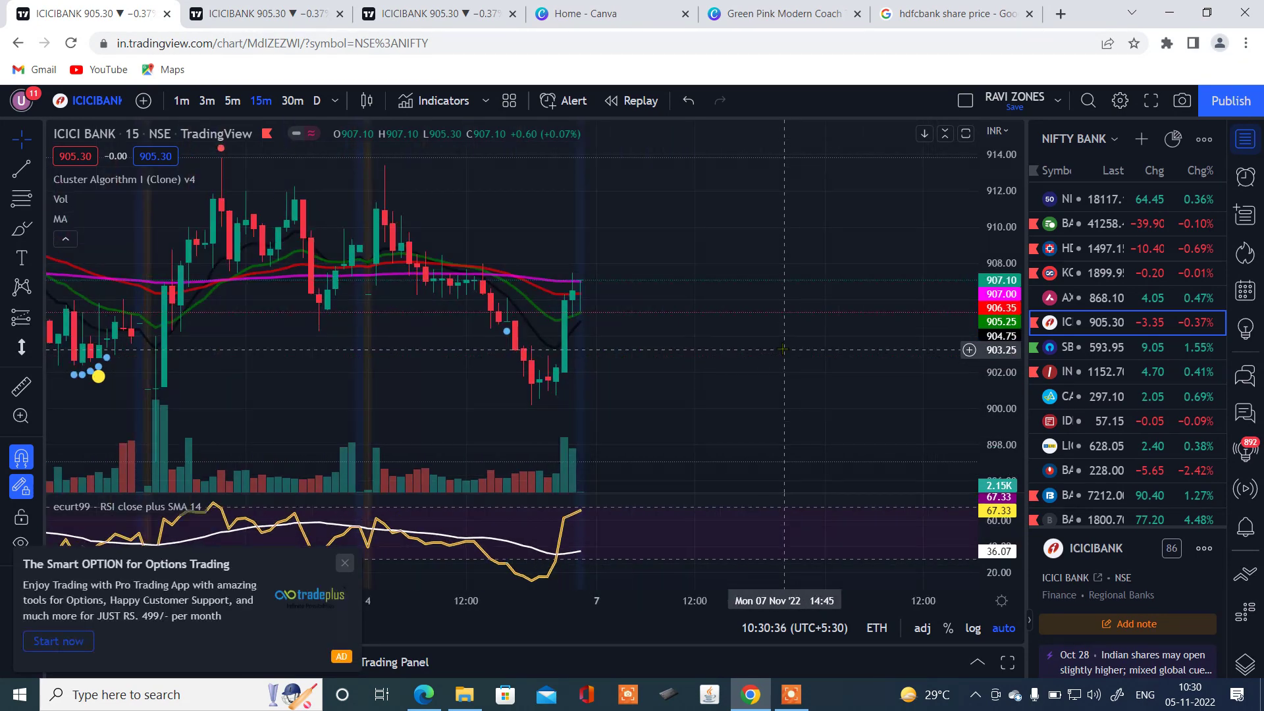
left_click_drag(704, 356, 889, 373)
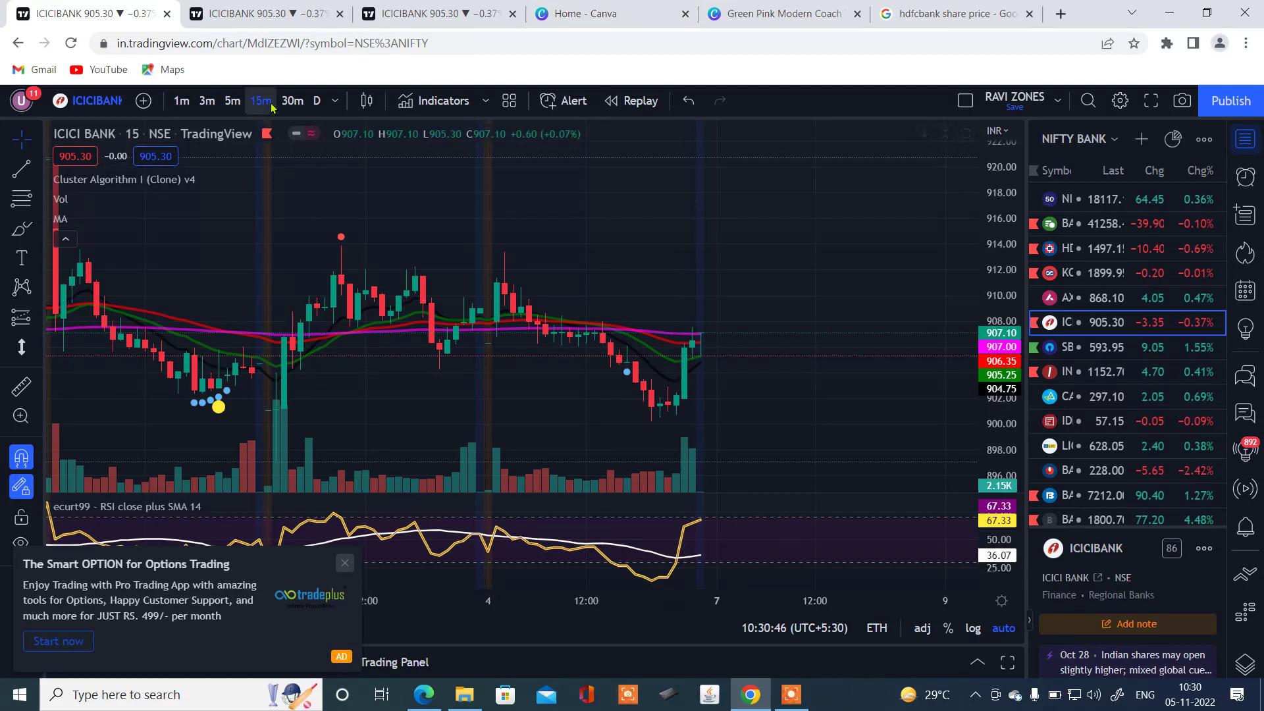
left_click(296, 98)
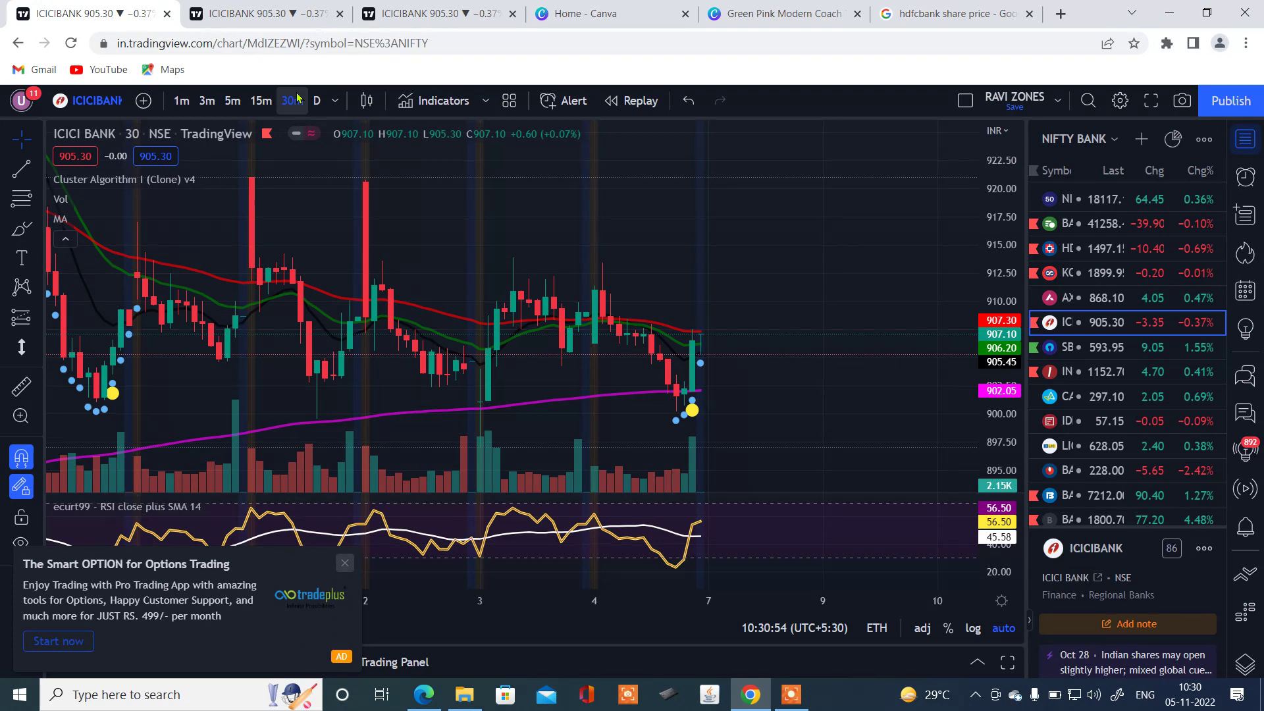
left_click(251, 105)
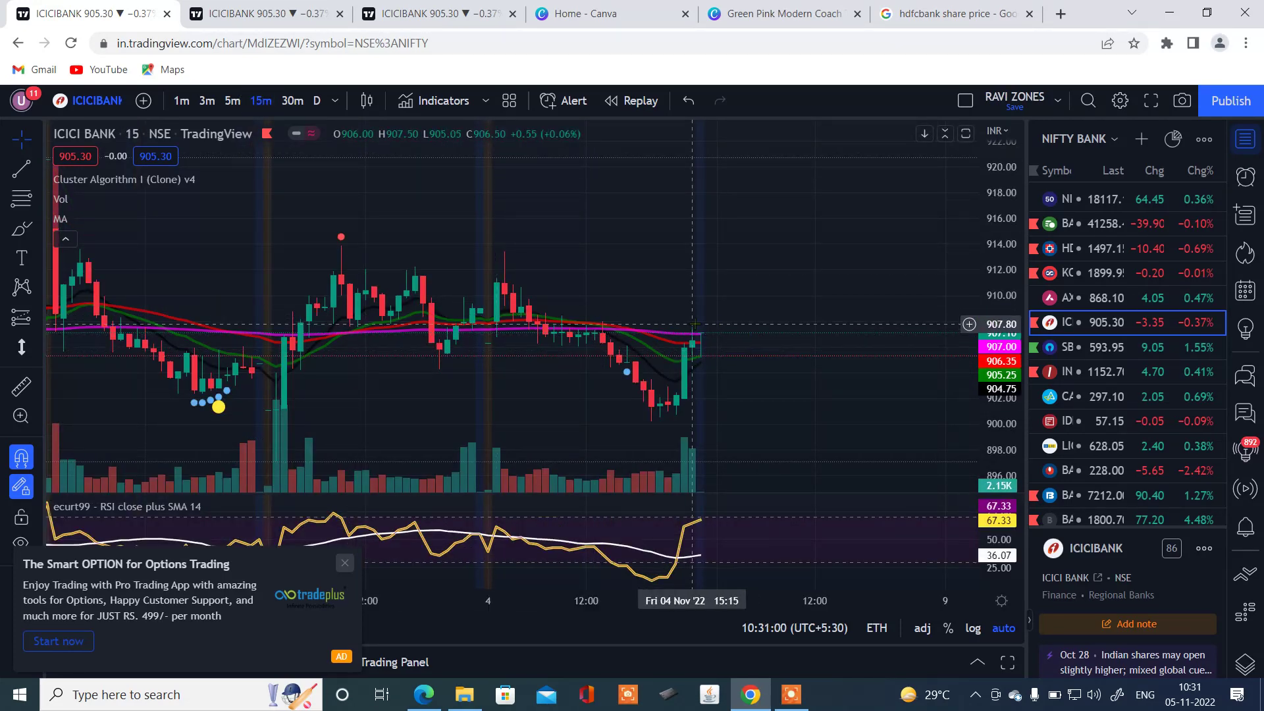
left_click(318, 102)
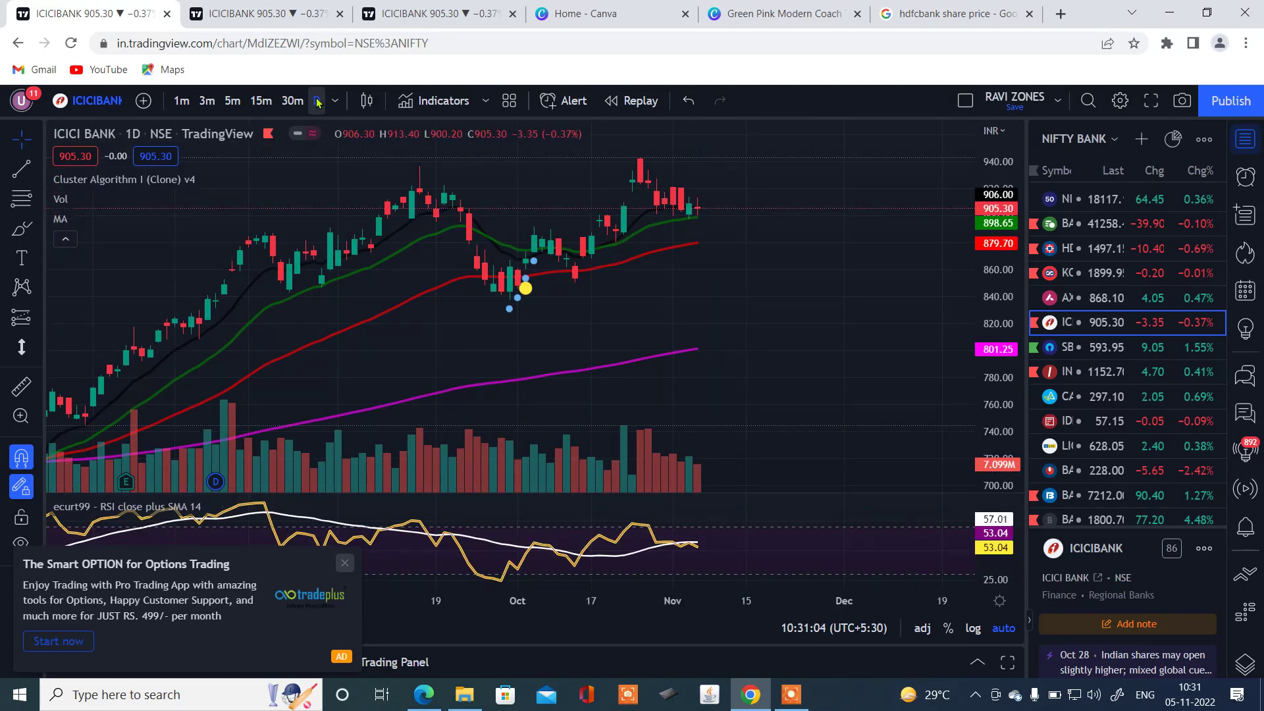
Leave space for future dates and draw a horizontal resistance line at 921.00 across the recent highs
scroll(658, 309, "down", 5)
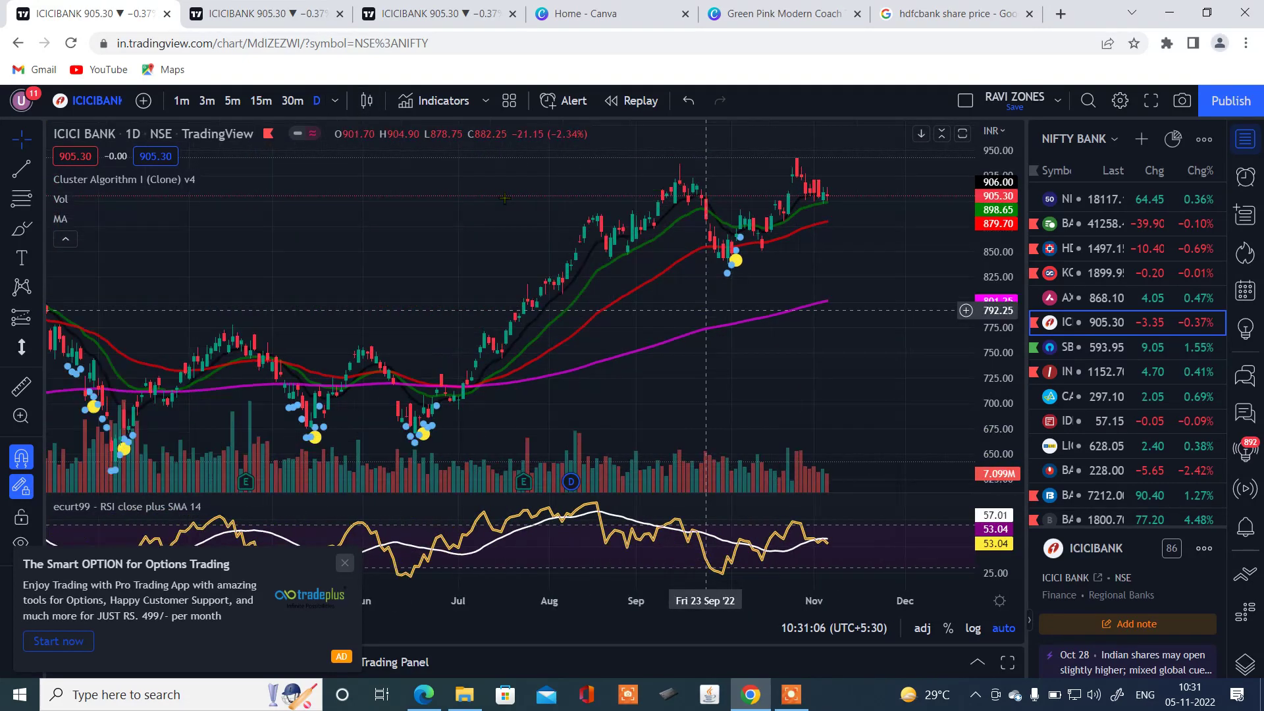
left_click_drag(655, 311, 408, 175)
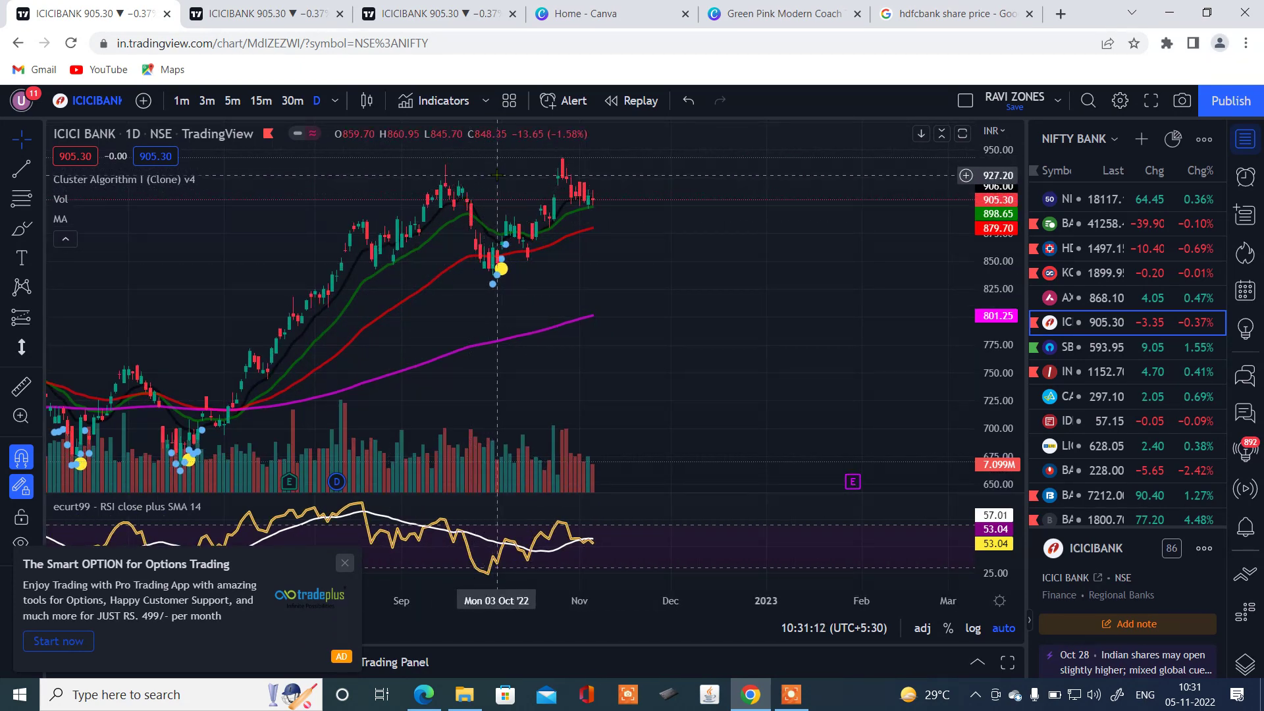
left_click(37, 170)
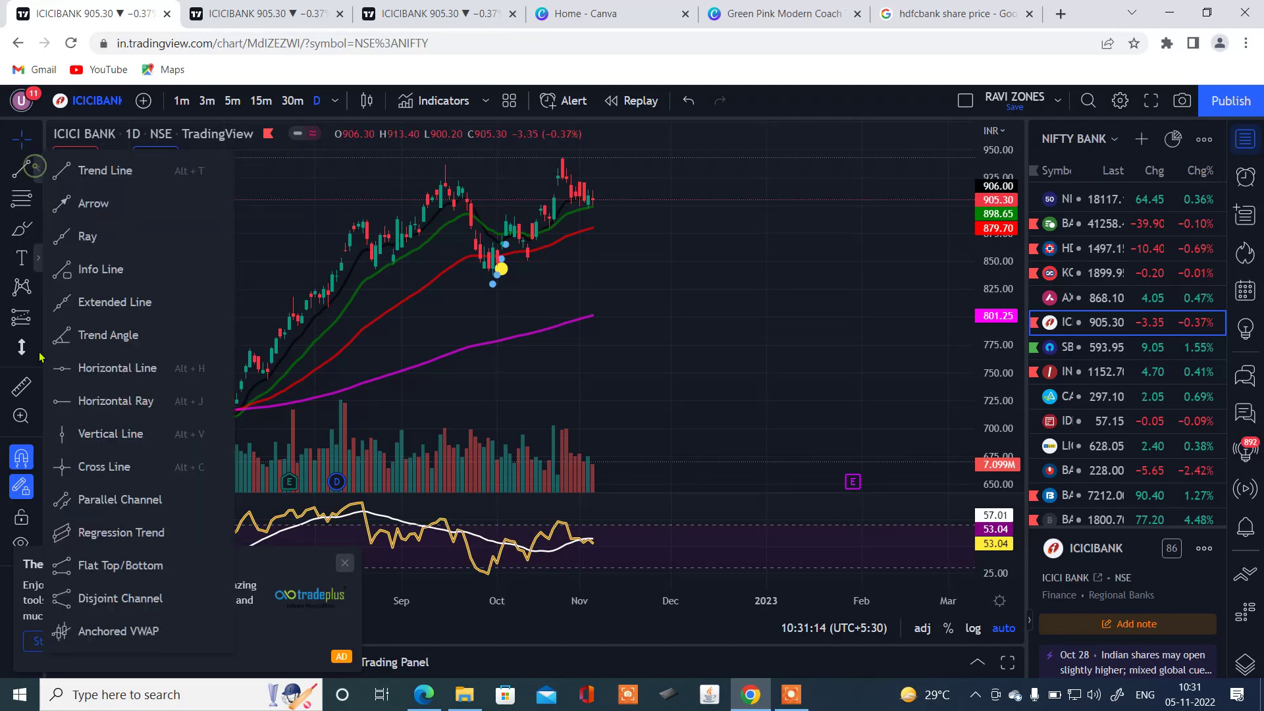
left_click(98, 367)
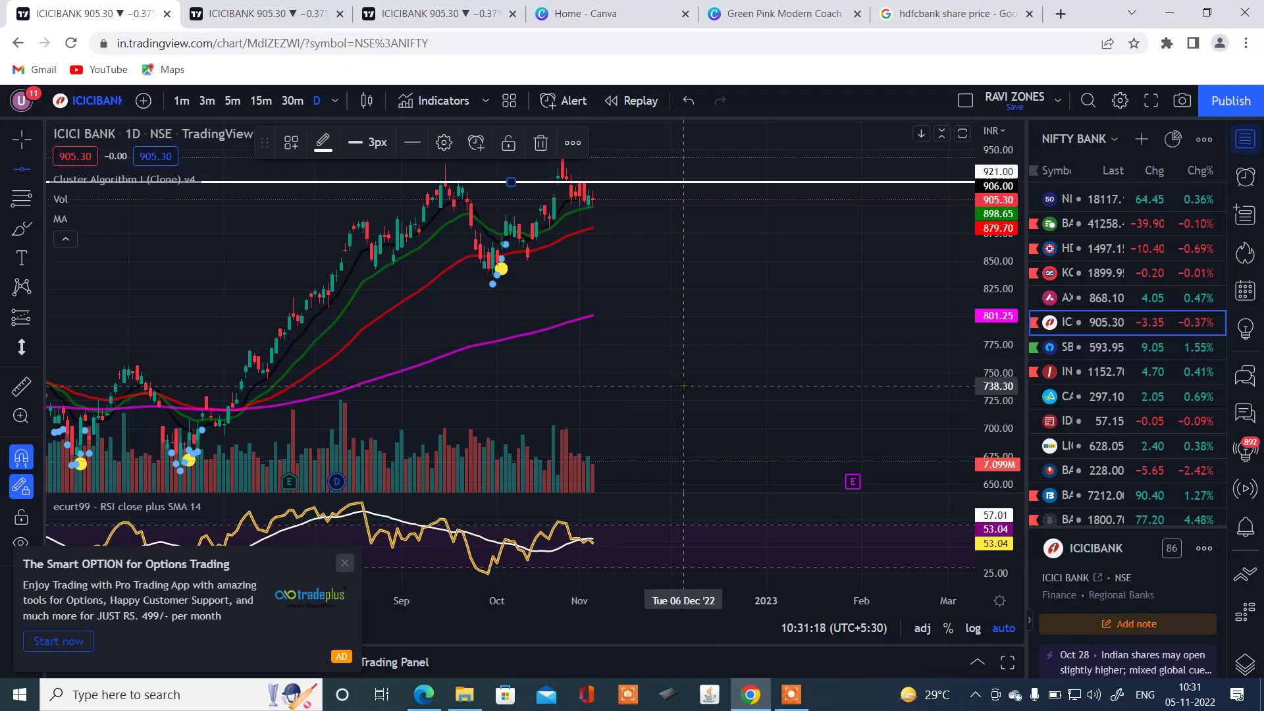
left_click(22, 139)
scroll(625, 304, "down", 3)
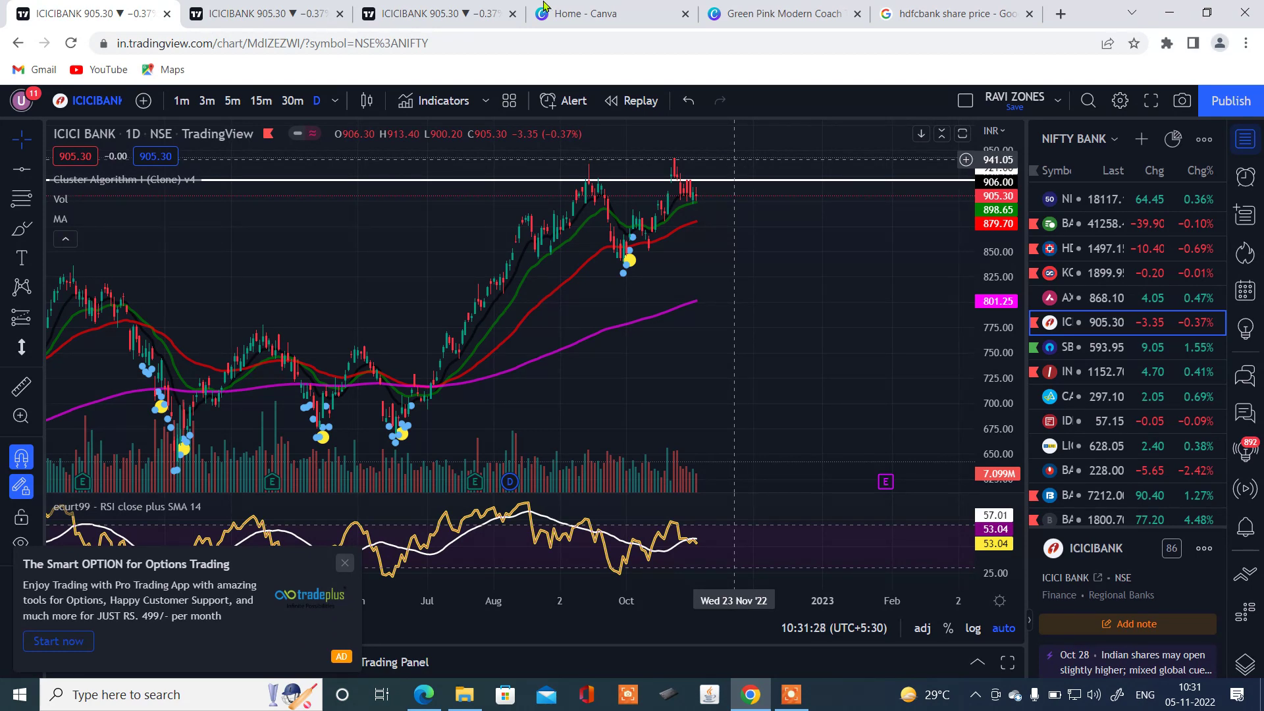
Switch back to the 30-minute ICICI Bank chart with the triangle, wedges and support/resistance levels
left_click(214, 6)
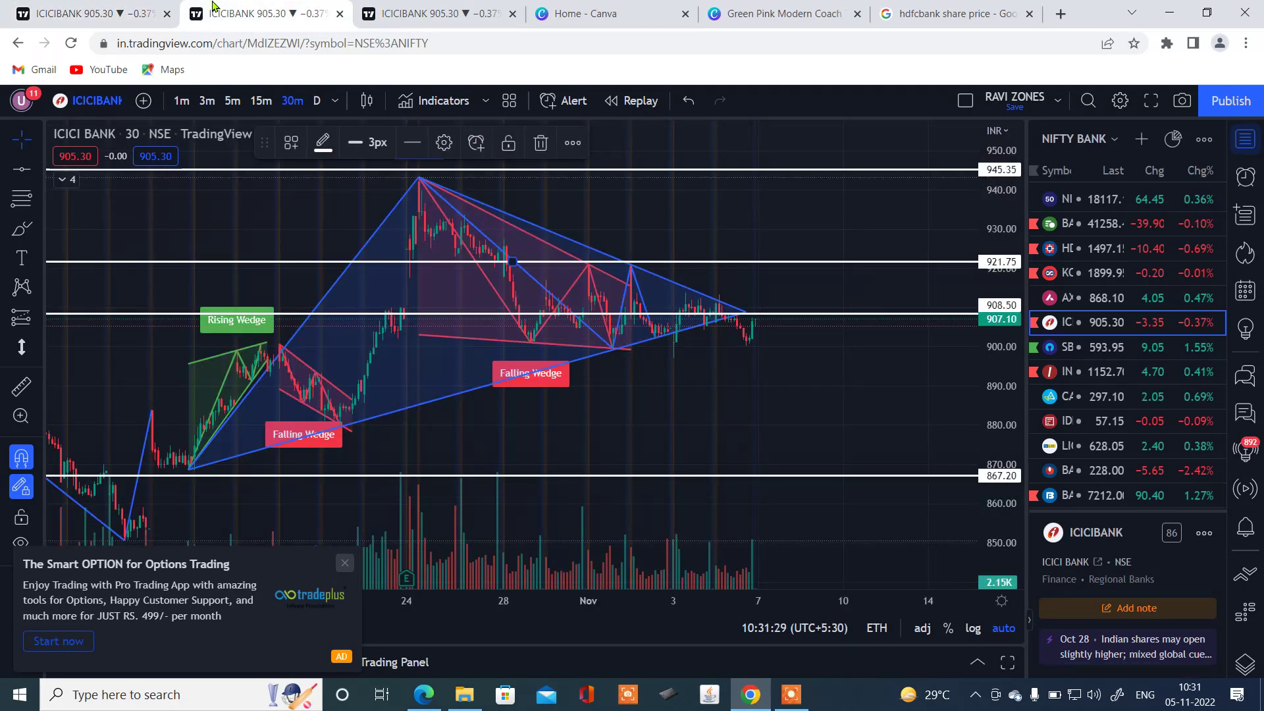